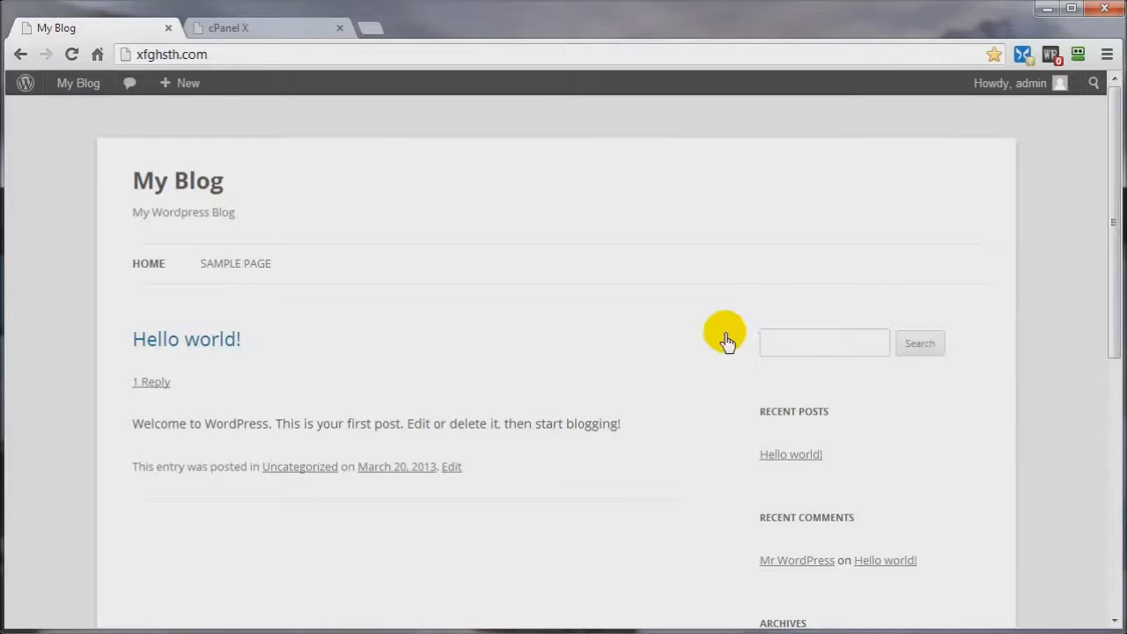
Step: View the blog's Sample Page and return to its home page
{"action": "left_click", "coordinate": [247, 34]}
{"action": "left_click", "coordinate": [100, 27]}
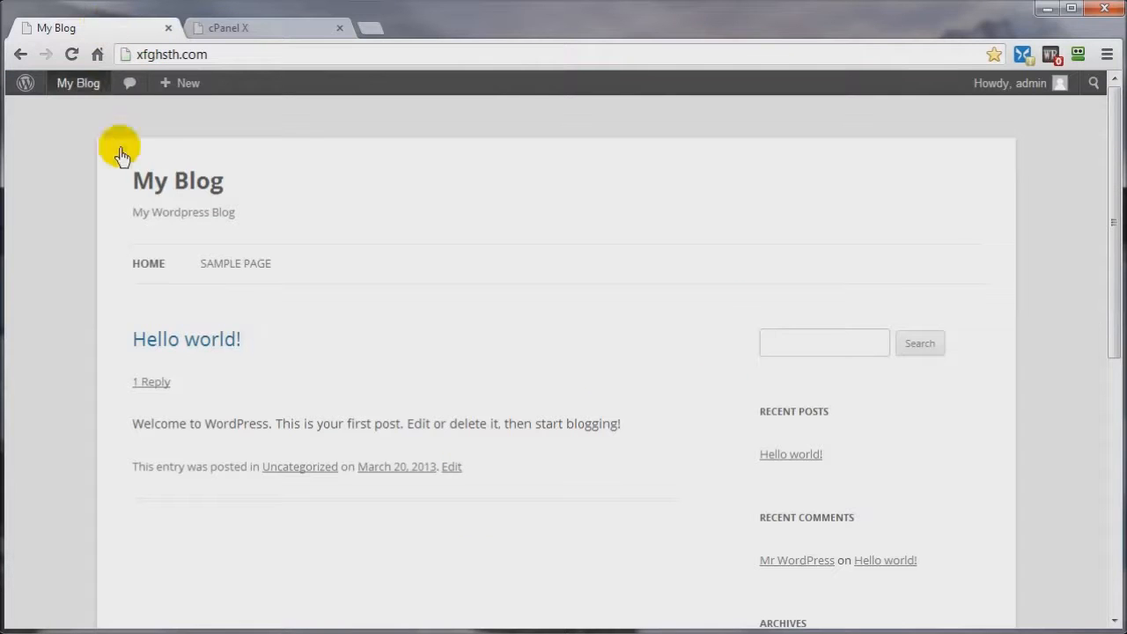
{"action": "left_click", "coordinate": [219, 271]}
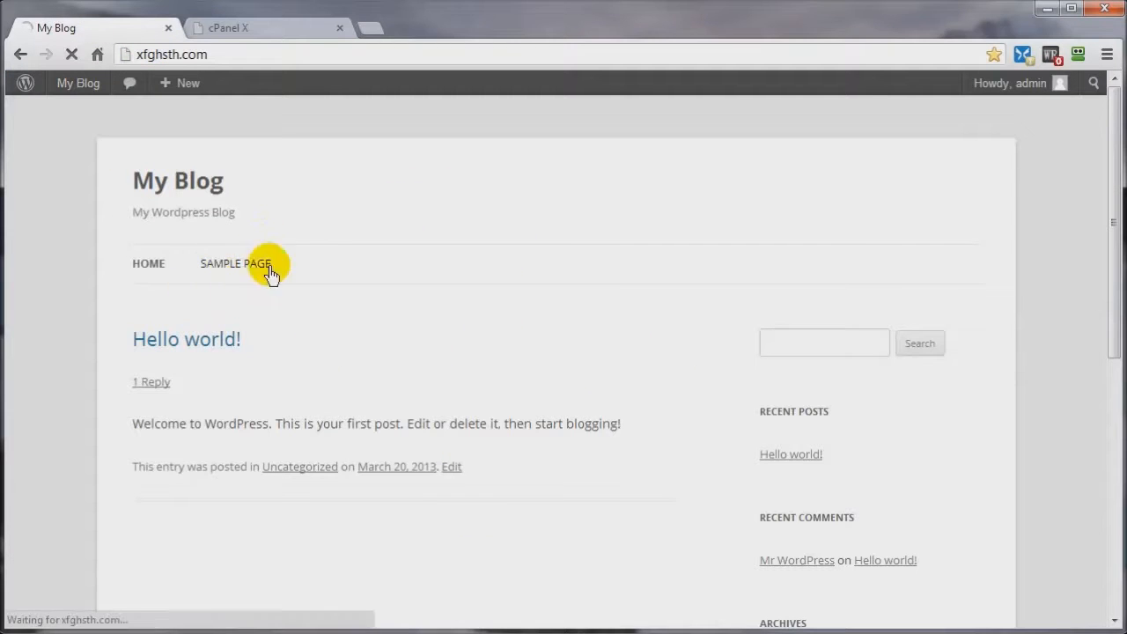
{"action": "left_click", "coordinate": [143, 271]}
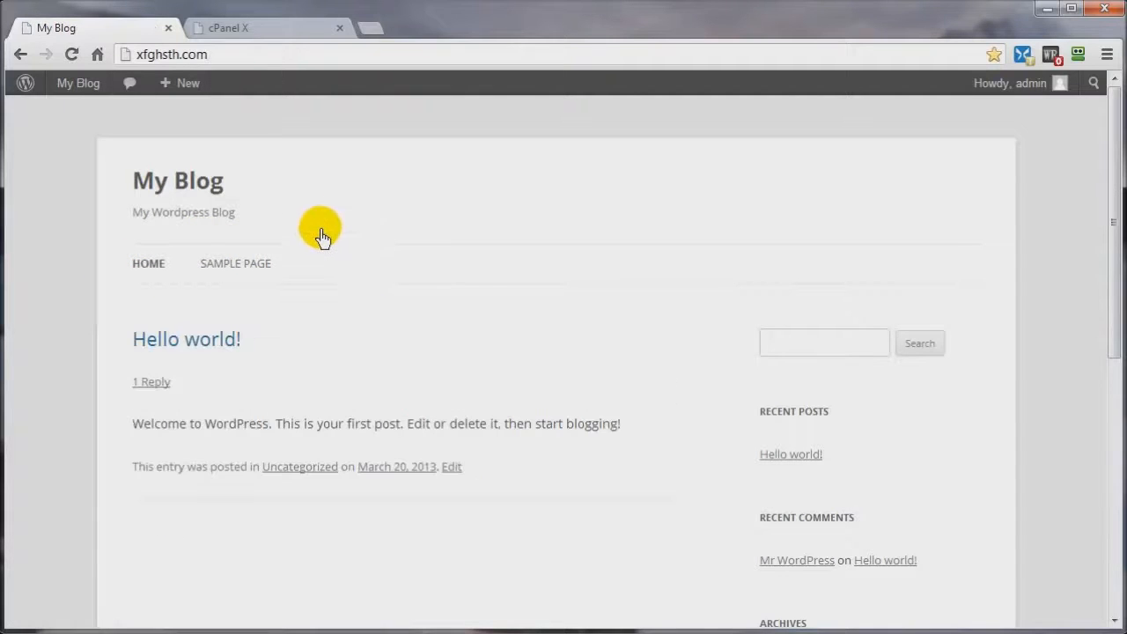
Step: Switch to cPanel and open phpMyAdmin for the site's databases
{"action": "left_click", "coordinate": [257, 37]}
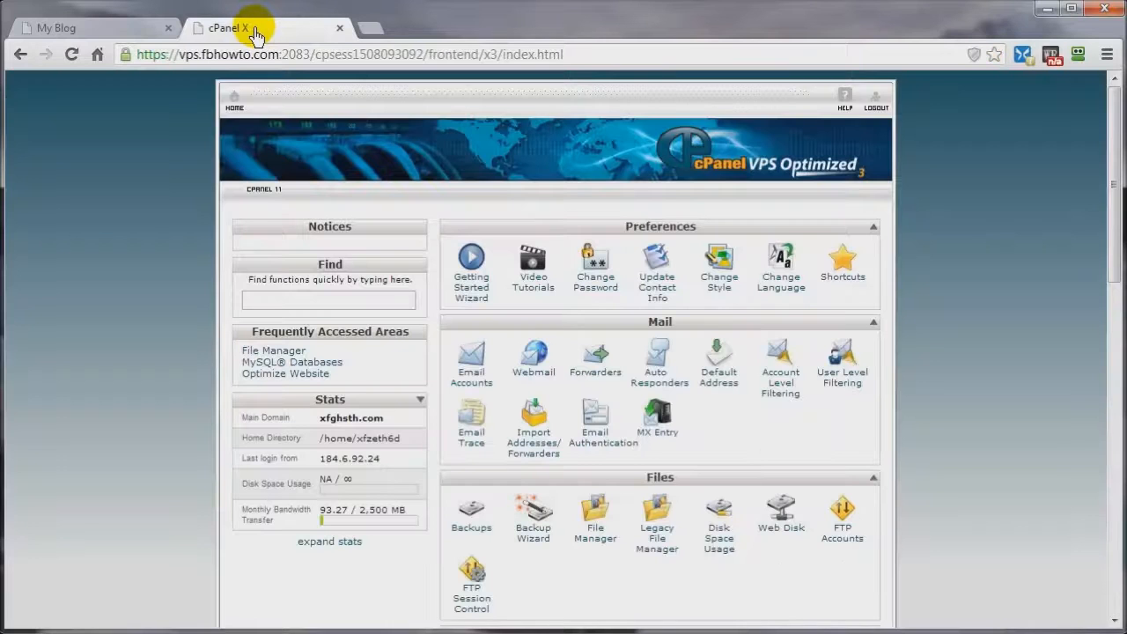
{"action": "scroll", "coordinate": [939, 355], "scroll_direction": "down", "scroll_amount": 5}
{"action": "scroll", "coordinate": [938, 356], "scroll_direction": "down", "scroll_amount": 2}
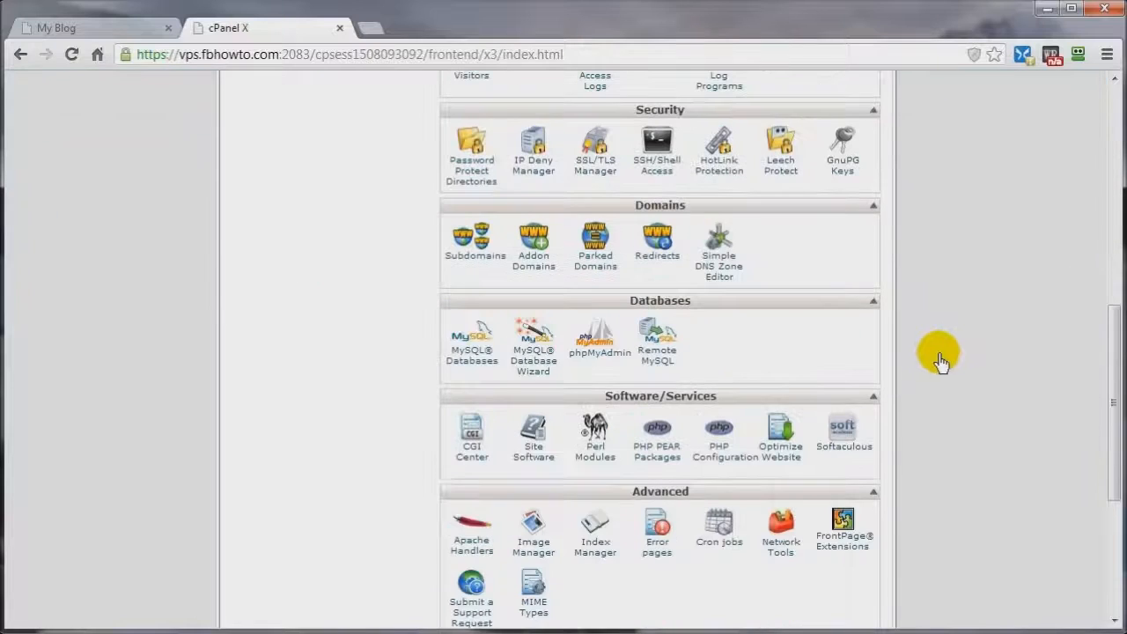
{"action": "left_click", "coordinate": [602, 357]}
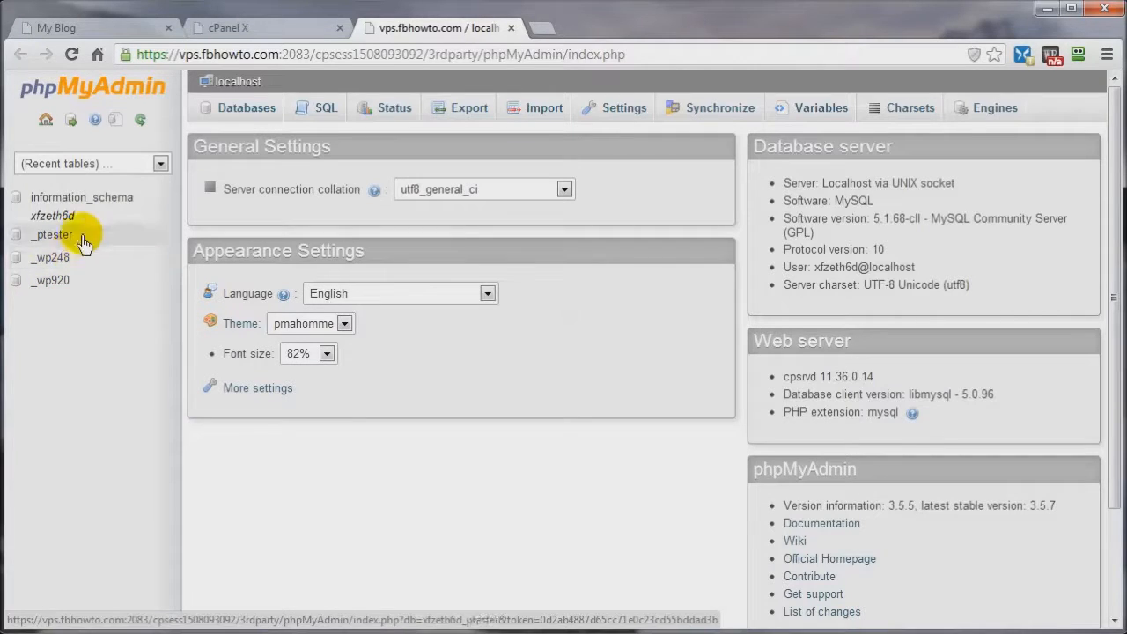
Step: Open wp-config.php from public_html in cPanel's File Manager with the Code Editor, using utf-8 encoding
{"action": "left_click", "coordinate": [263, 30]}
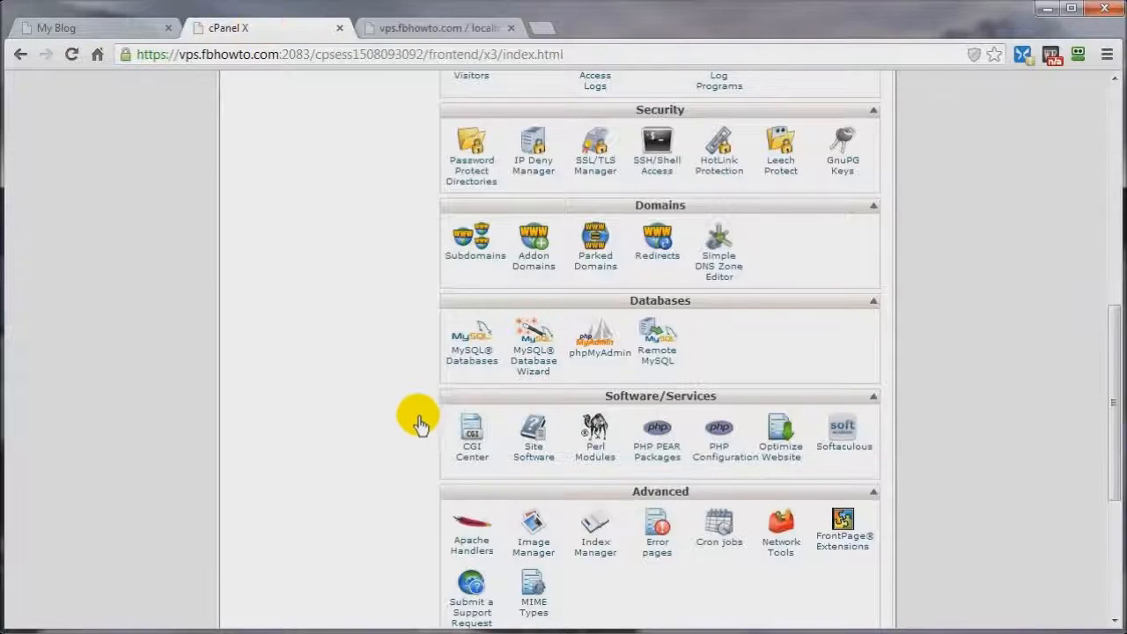
{"action": "scroll", "coordinate": [423, 423], "scroll_direction": "up", "scroll_amount": 5}
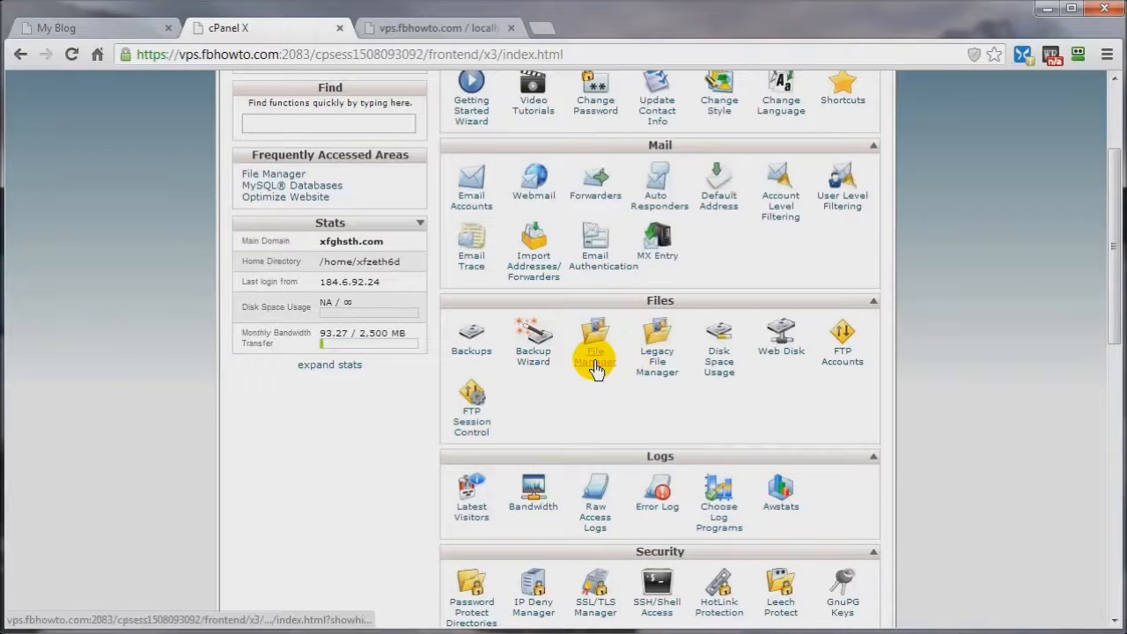
{"action": "left_click", "coordinate": [596, 354]}
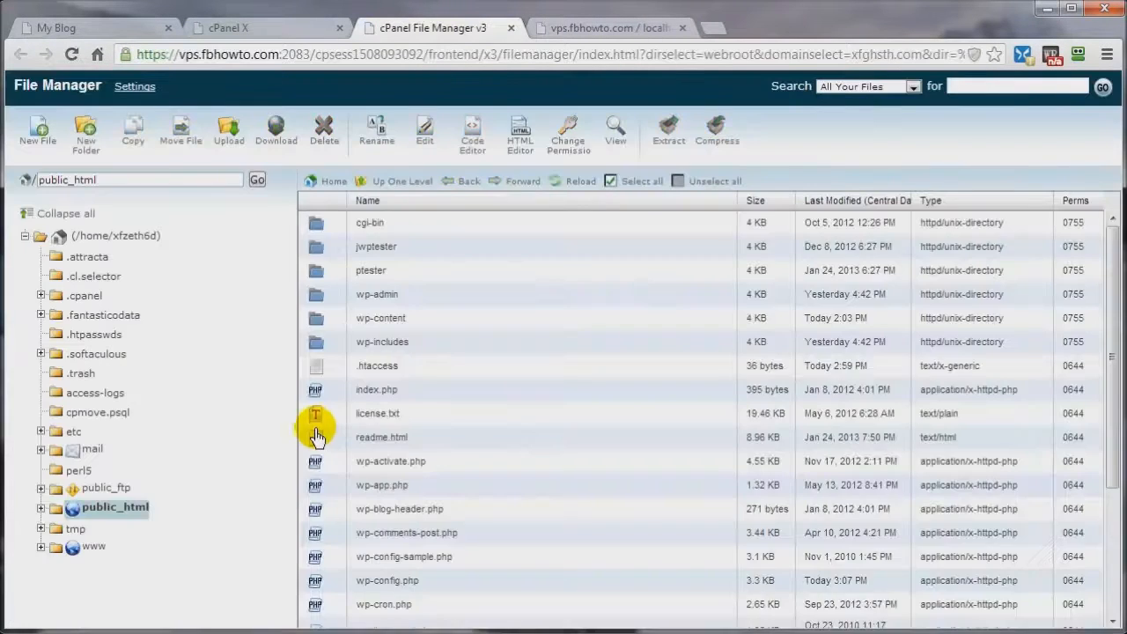
{"action": "scroll", "coordinate": [314, 428], "scroll_direction": "down", "scroll_amount": 2}
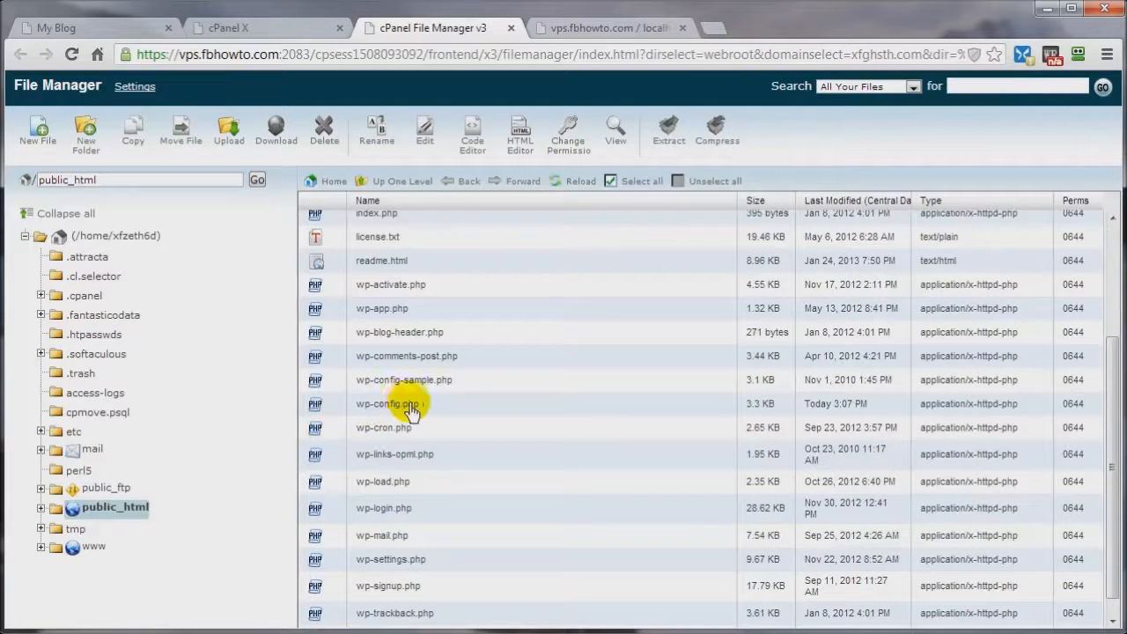
{"action": "left_click", "coordinate": [335, 410]}
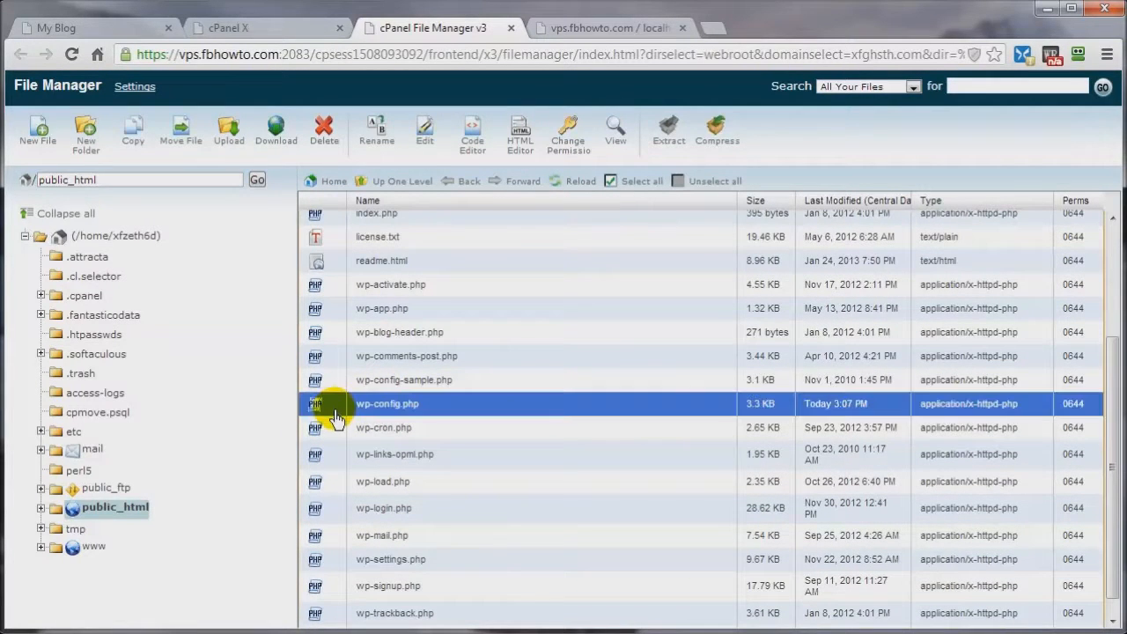
{"action": "left_click", "coordinate": [472, 148]}
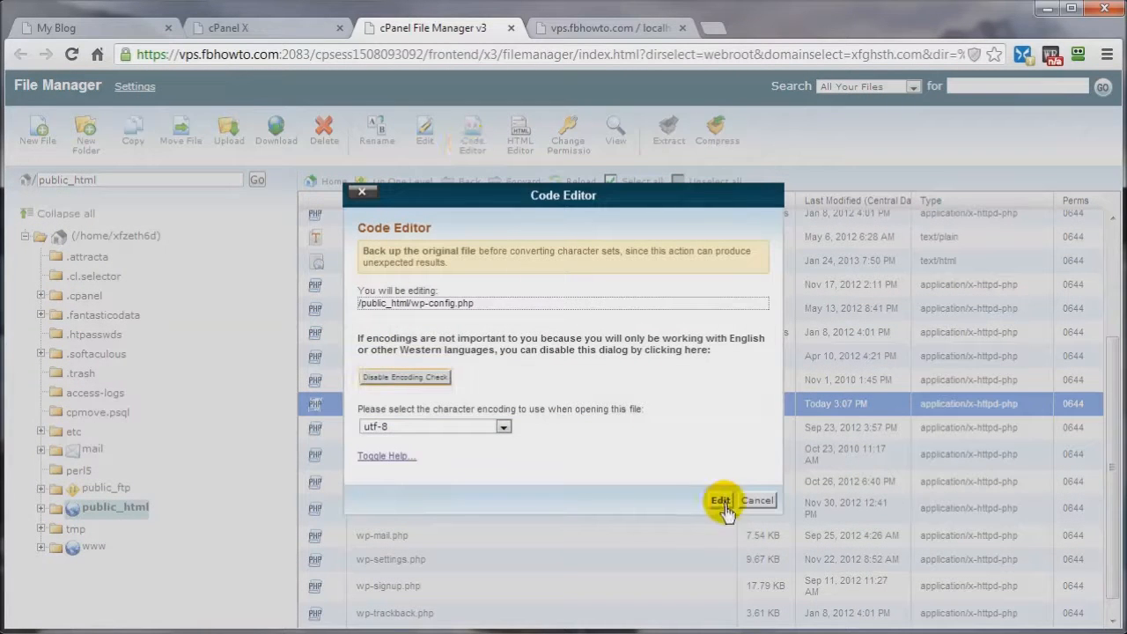
{"action": "left_click", "coordinate": [720, 501]}
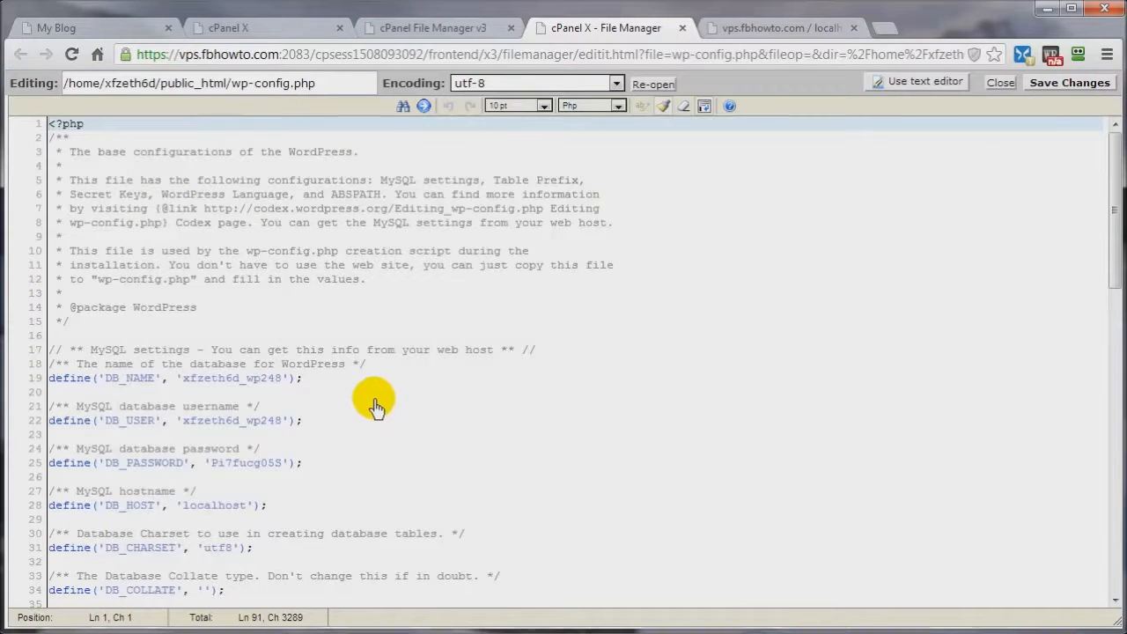
Step: Check the DB_NAME and $table_prefix values in wp-config.php and match the database name against phpMyAdmin's database list
{"action": "left_click_drag", "start_coordinate": [248, 380], "coordinate": [283, 385]}
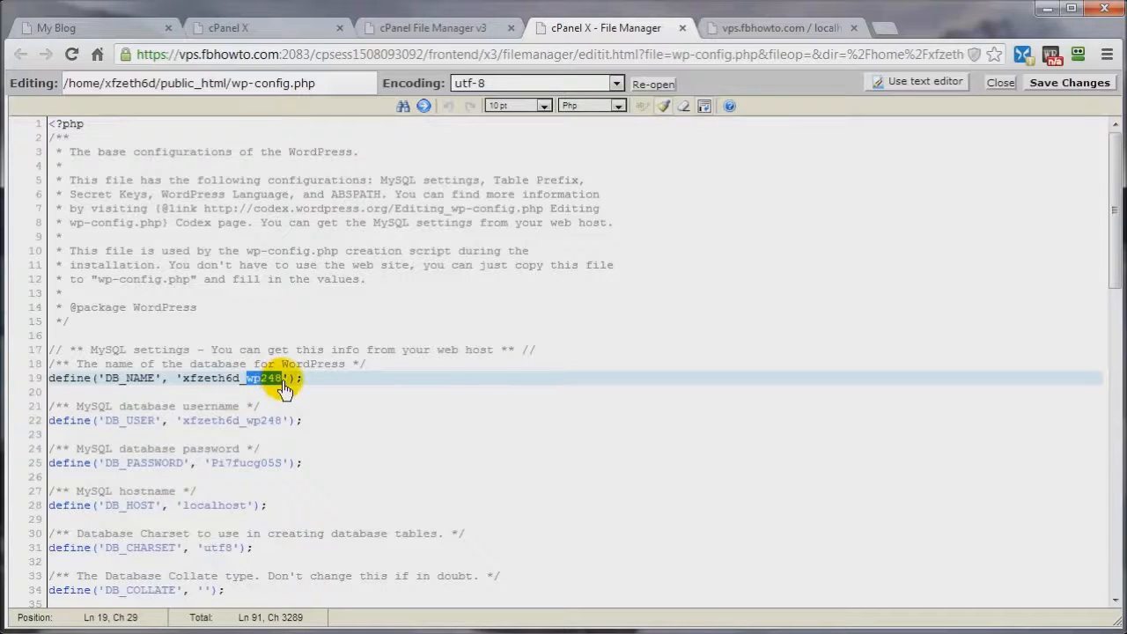
{"action": "left_click", "coordinate": [775, 28]}
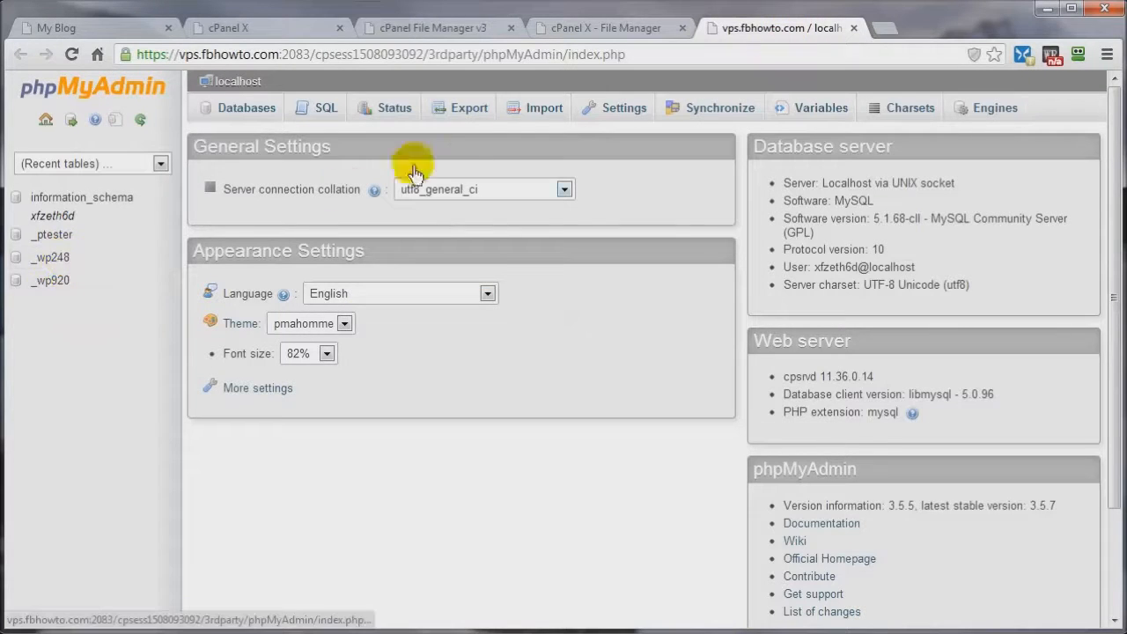
{"action": "left_click", "coordinate": [580, 28]}
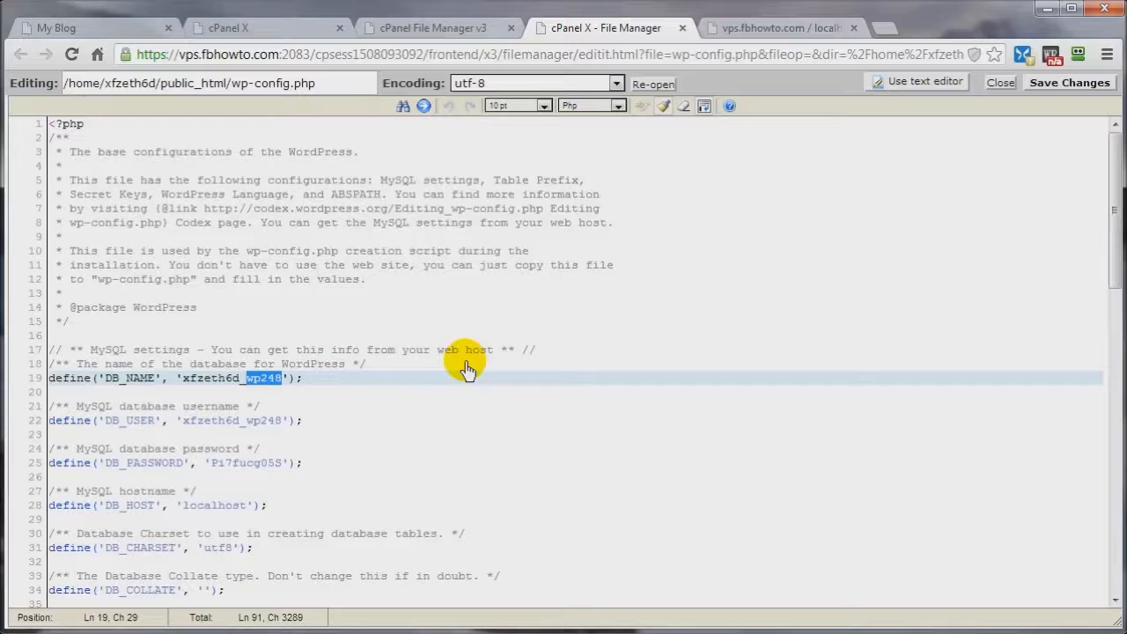
{"action": "scroll", "coordinate": [466, 368], "scroll_direction": "down", "scroll_amount": 8}
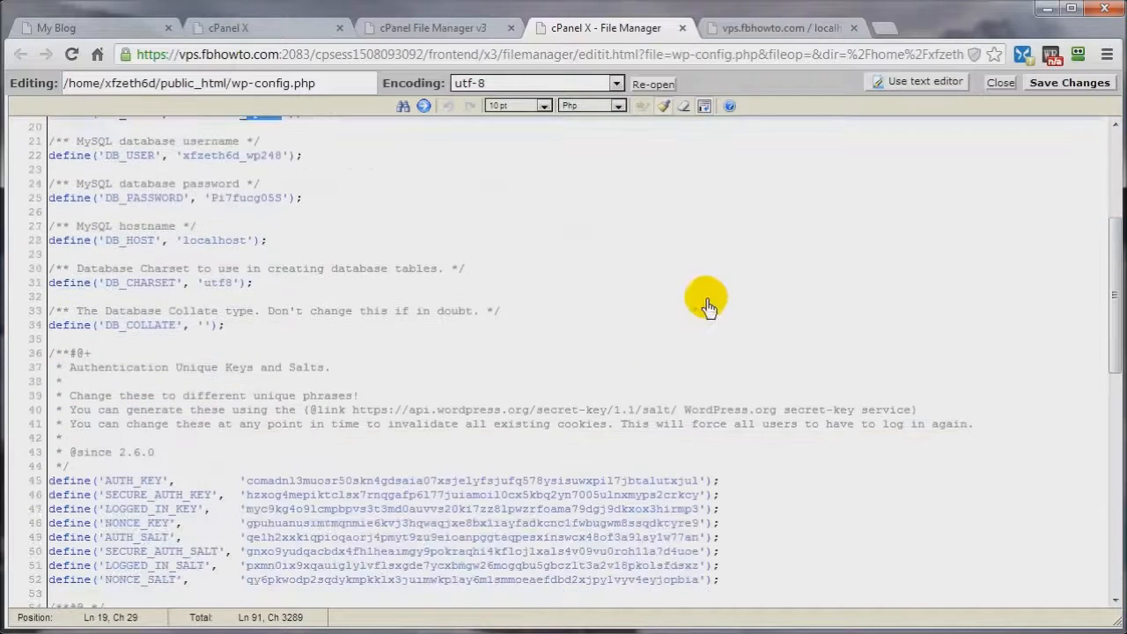
{"action": "scroll", "coordinate": [363, 385], "scroll_direction": "down", "scroll_amount": 4}
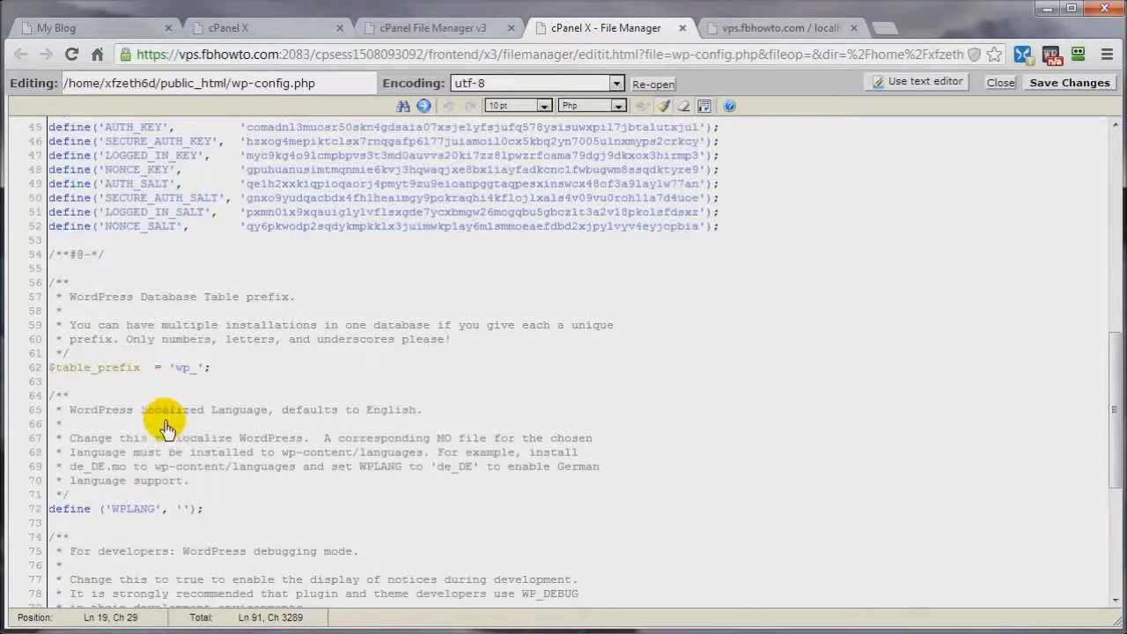
{"action": "left_click", "coordinate": [176, 377]}
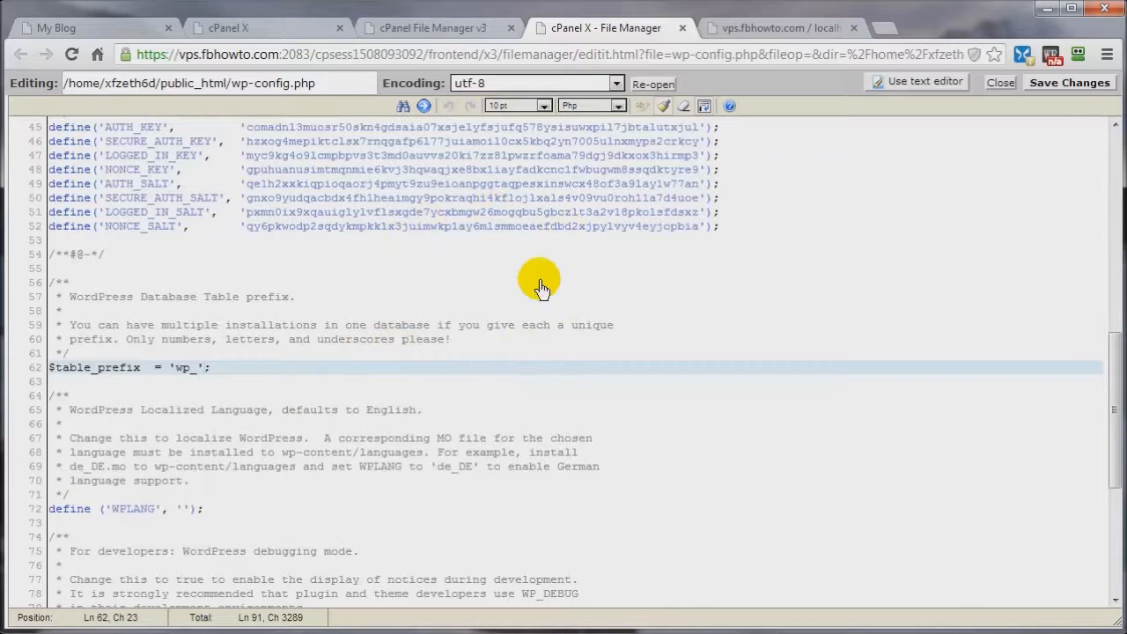
Step: Return to phpMyAdmin, place the countdown timer over it and start the 05:00 countdown
{"action": "left_click", "coordinate": [756, 34]}
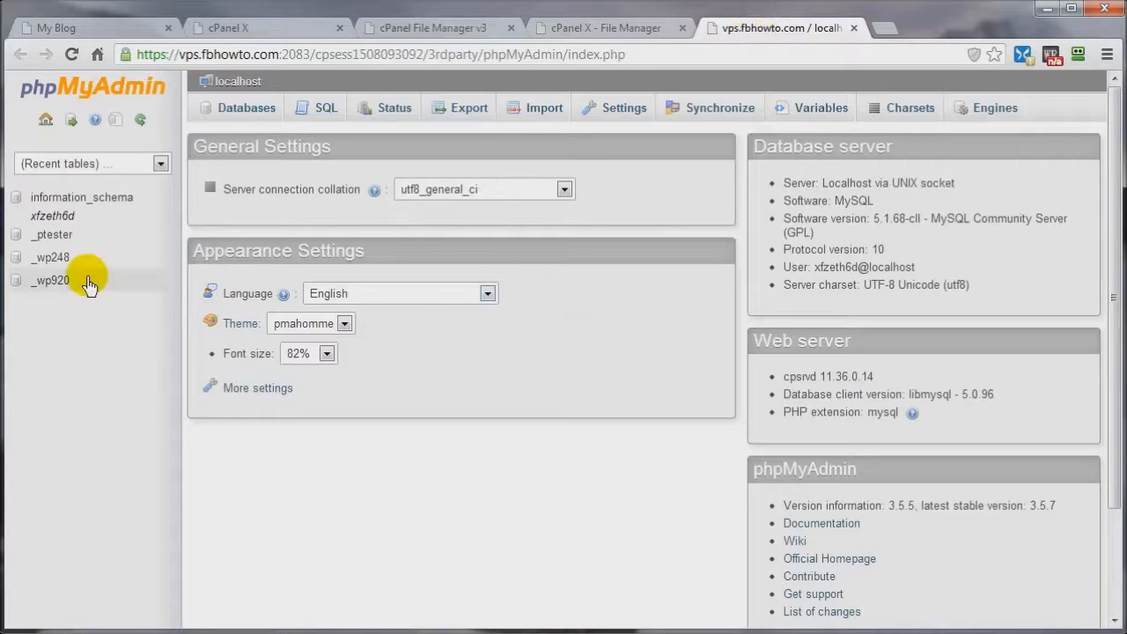
{"action": "left_click_drag", "start_coordinate": [1126, 264], "coordinate": [814, 169]}
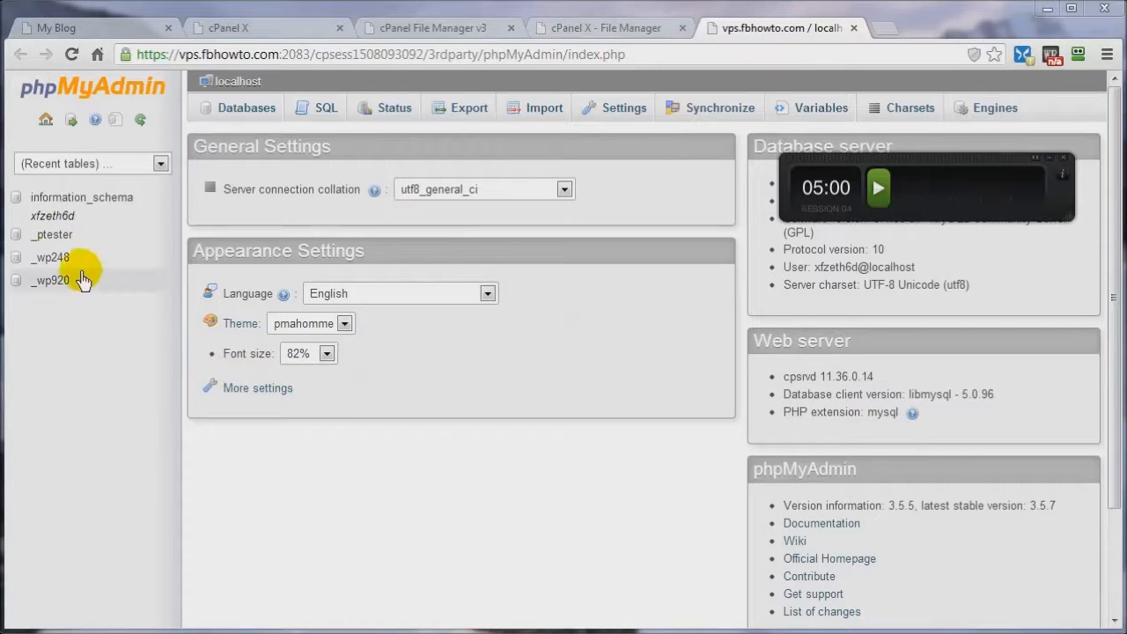
{"action": "left_click", "coordinate": [880, 191]}
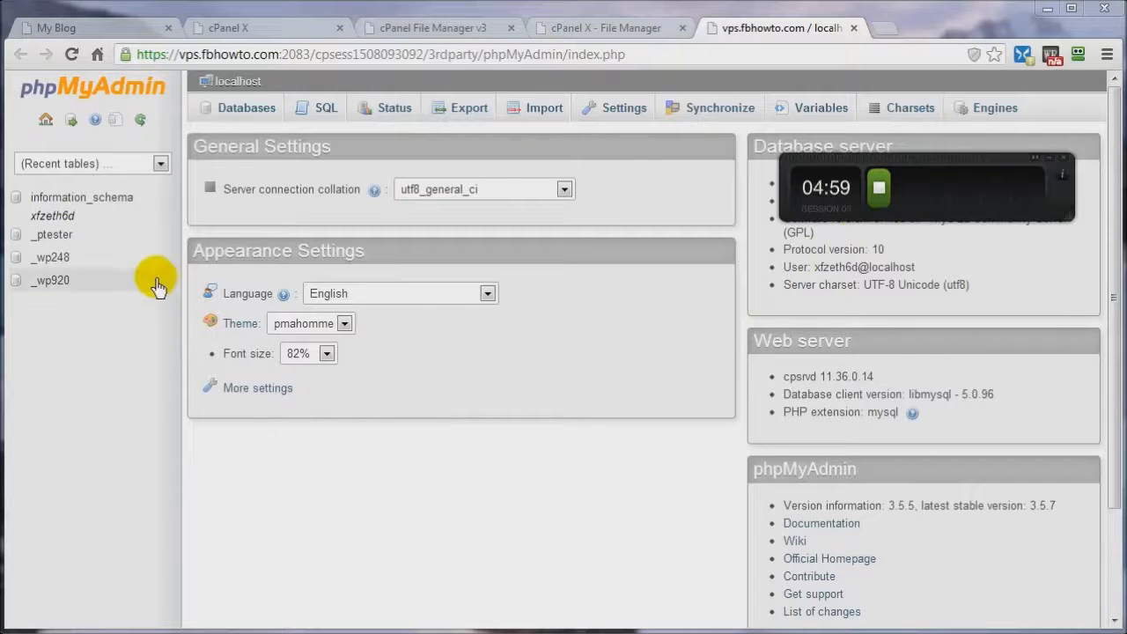
Step: Export the _wp248 database with the Quick method in SQL format and save xfzeth6d_wp248.sql to the DeleteAfterUpload folder
{"action": "left_click", "coordinate": [49, 258]}
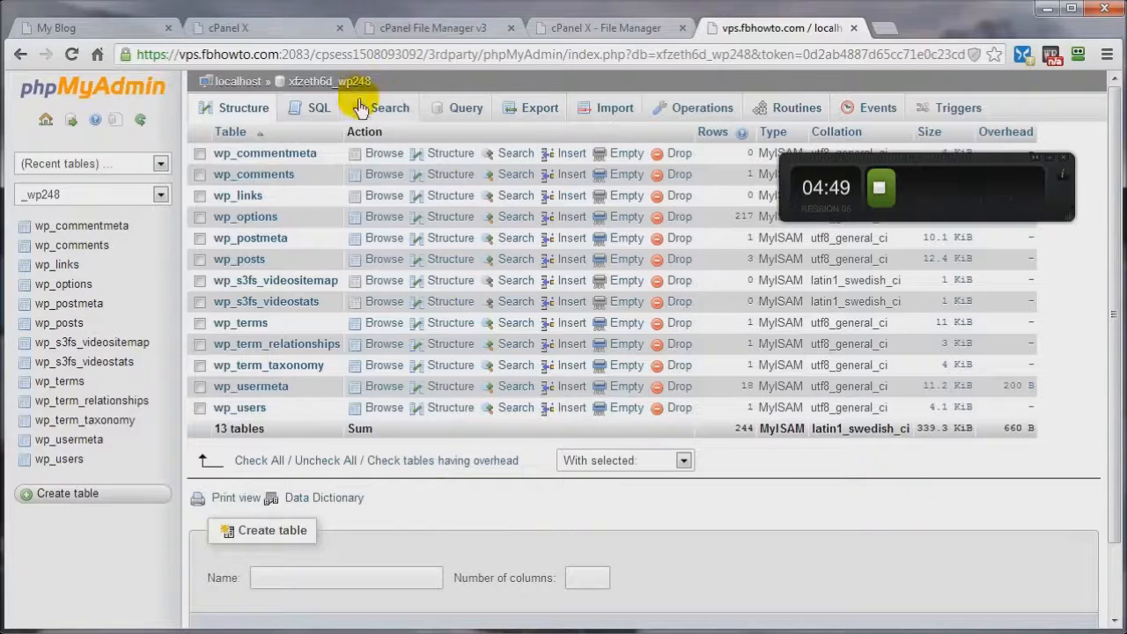
{"action": "left_click", "coordinate": [533, 113]}
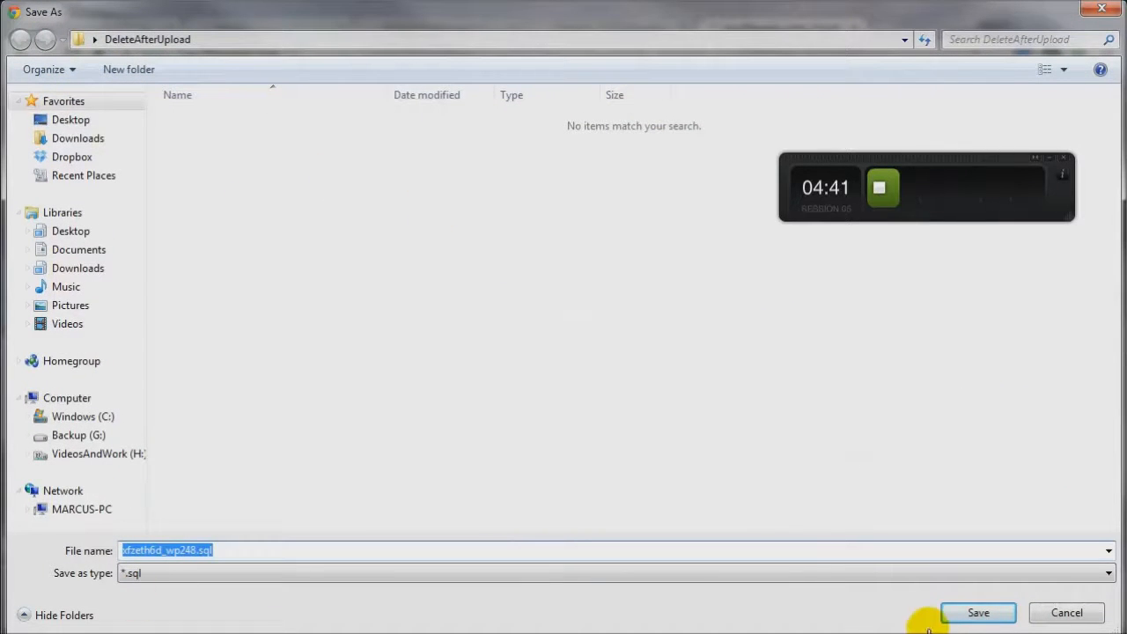
{"action": "left_click", "coordinate": [980, 614]}
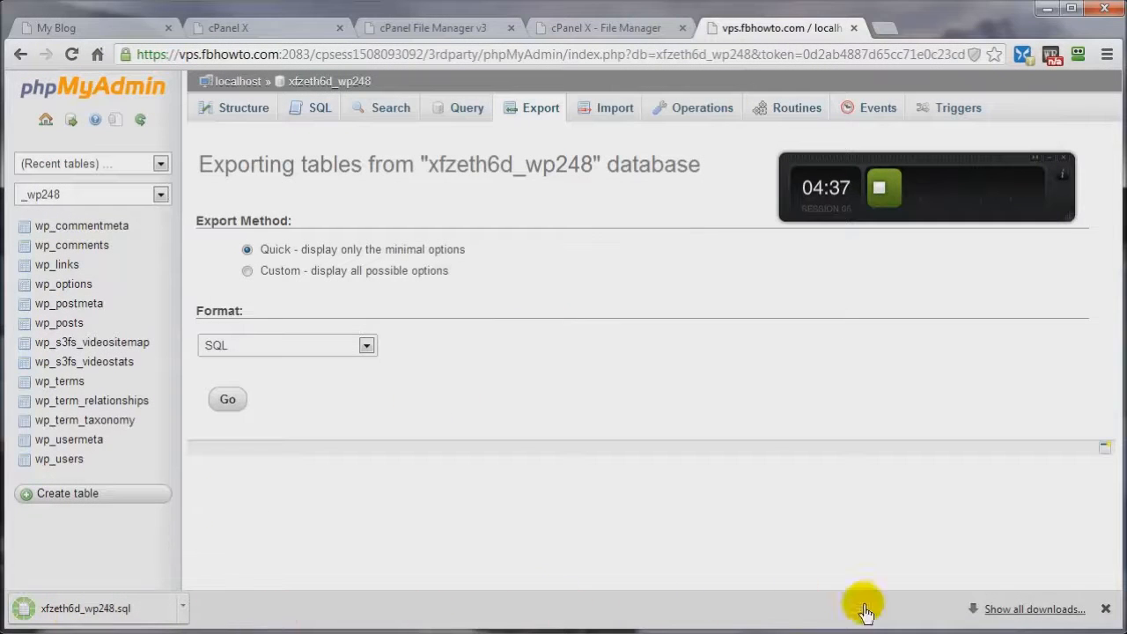
{"action": "left_click", "coordinate": [1105, 610]}
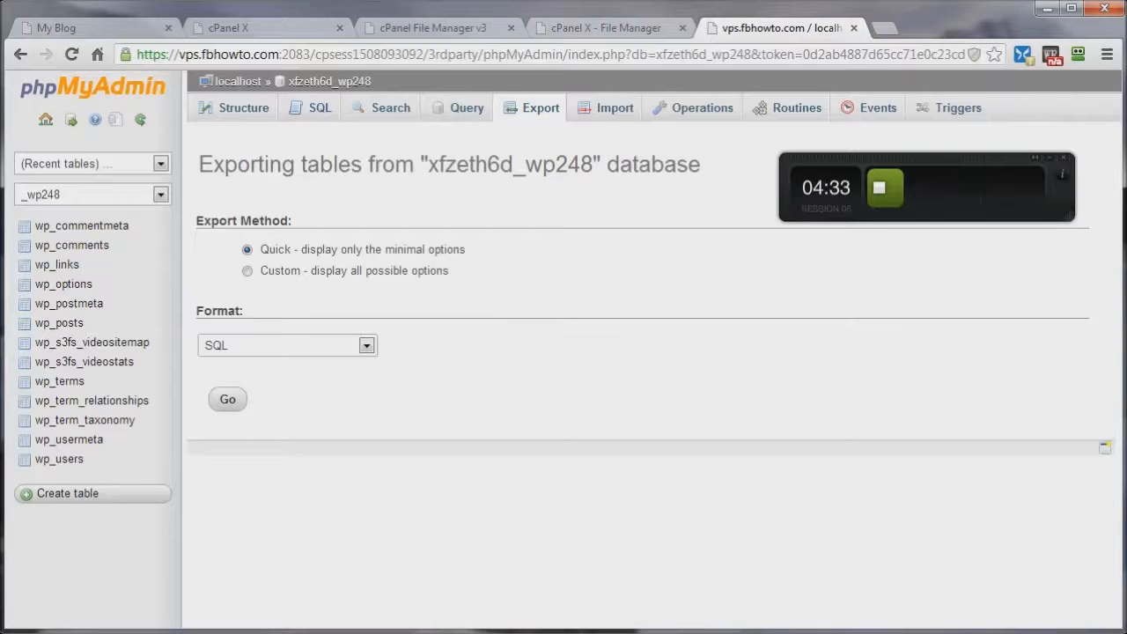
Step: Switch to the DeleteAfterUpload folder in Windows Explorer and duplicate xfzeth6d_wp248.sql there
{"action": "key", "text": "alt+Tab"}
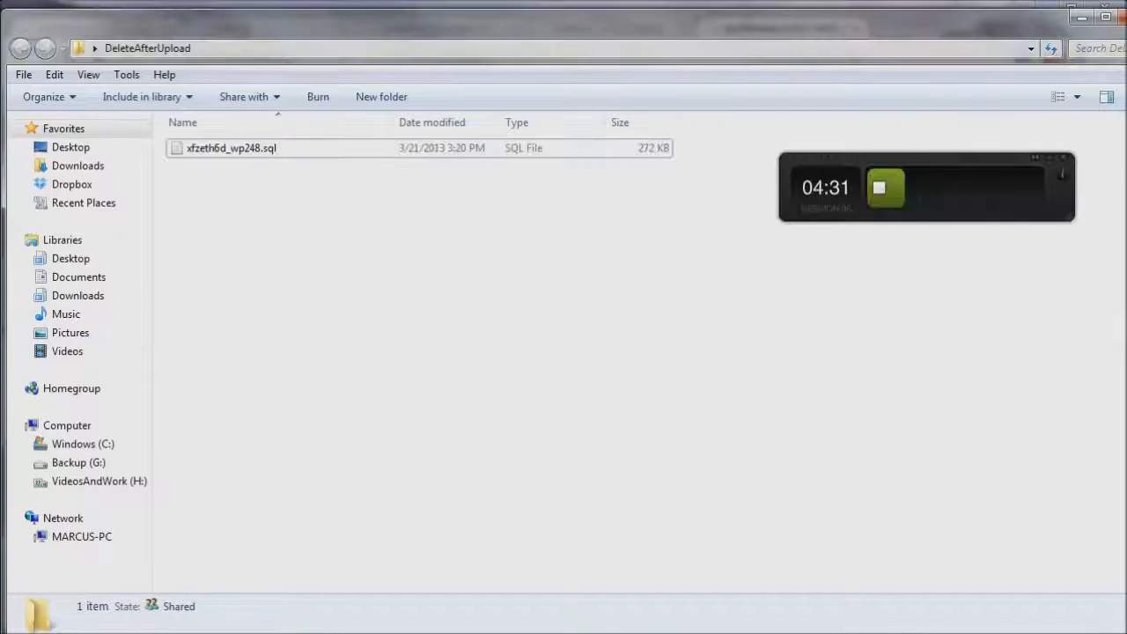
{"action": "left_click", "coordinate": [231, 156]}
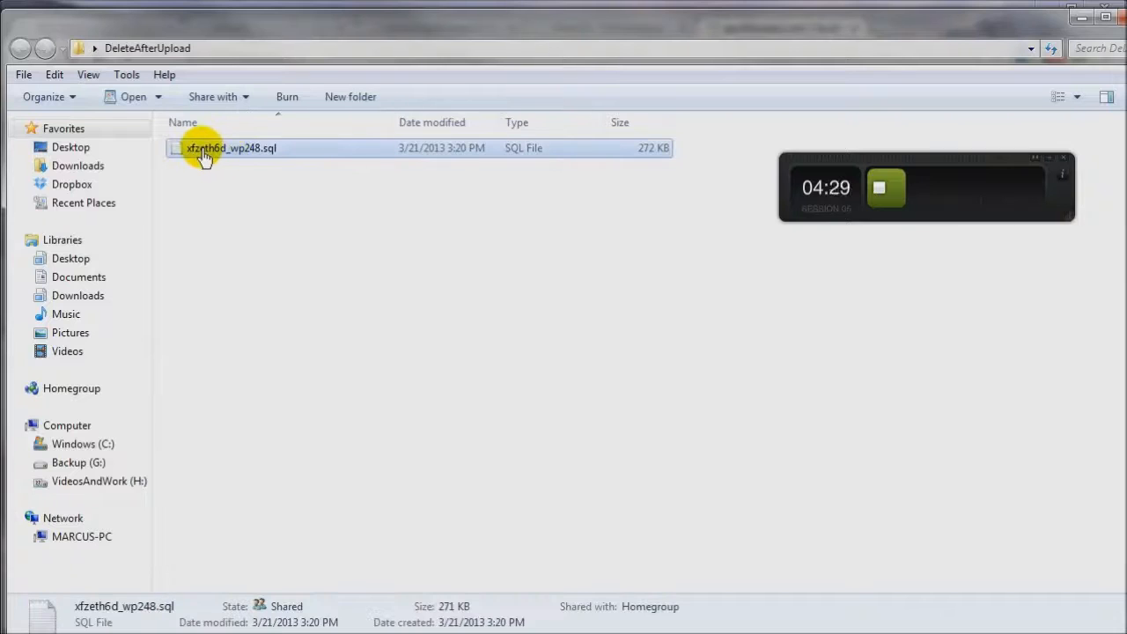
{"action": "right_click", "coordinate": [217, 152]}
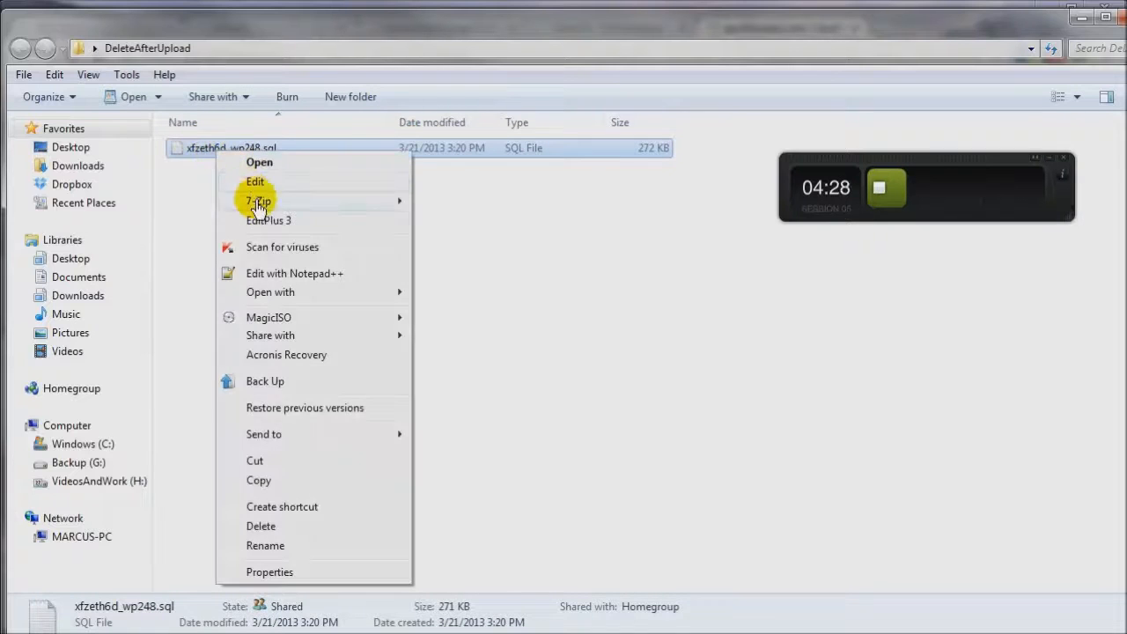
{"action": "left_click", "coordinate": [259, 480]}
{"action": "left_click", "coordinate": [218, 279]}
{"action": "right_click", "coordinate": [218, 279]}
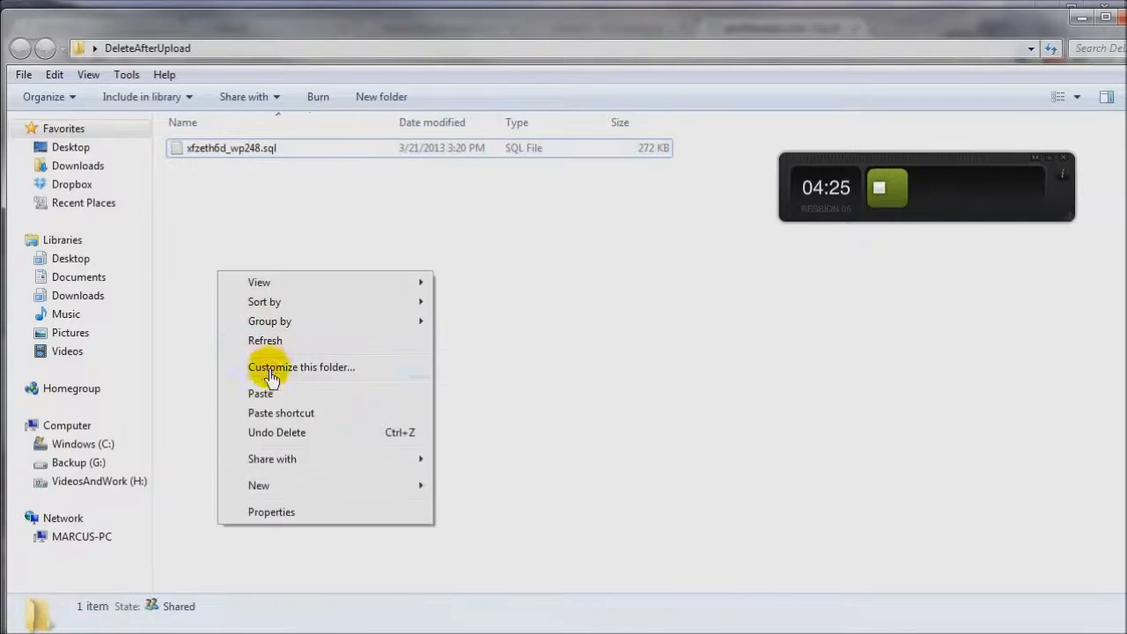
{"action": "left_click", "coordinate": [264, 390]}
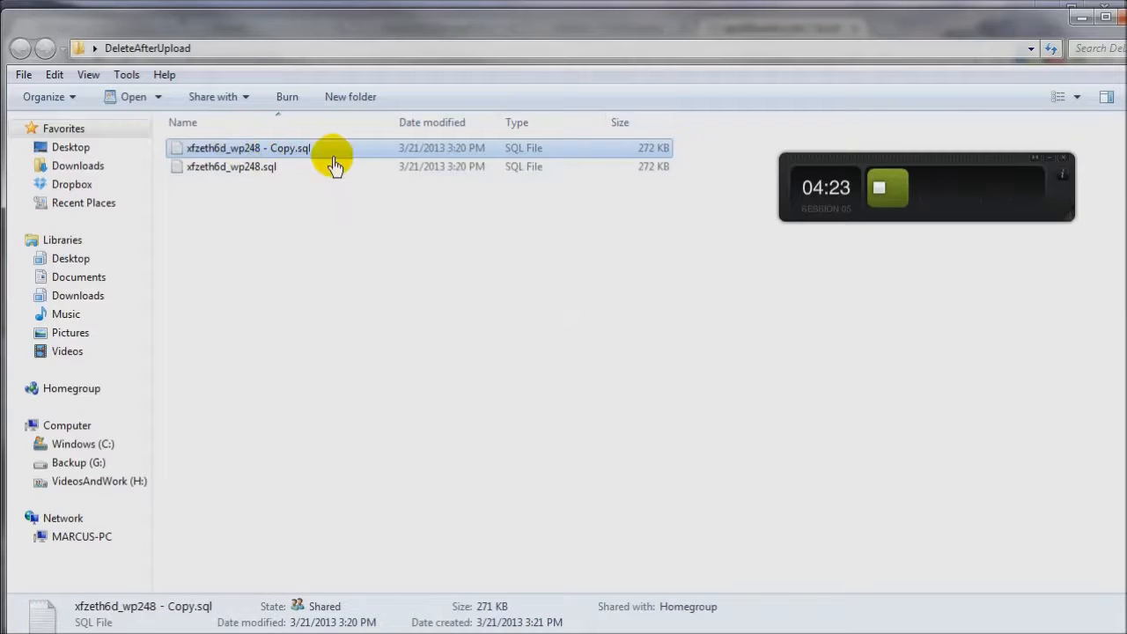
Step: Open the original xfzeth6d_wp248.sql in WordPad and bring up its text editing commands
{"action": "left_click", "coordinate": [236, 171]}
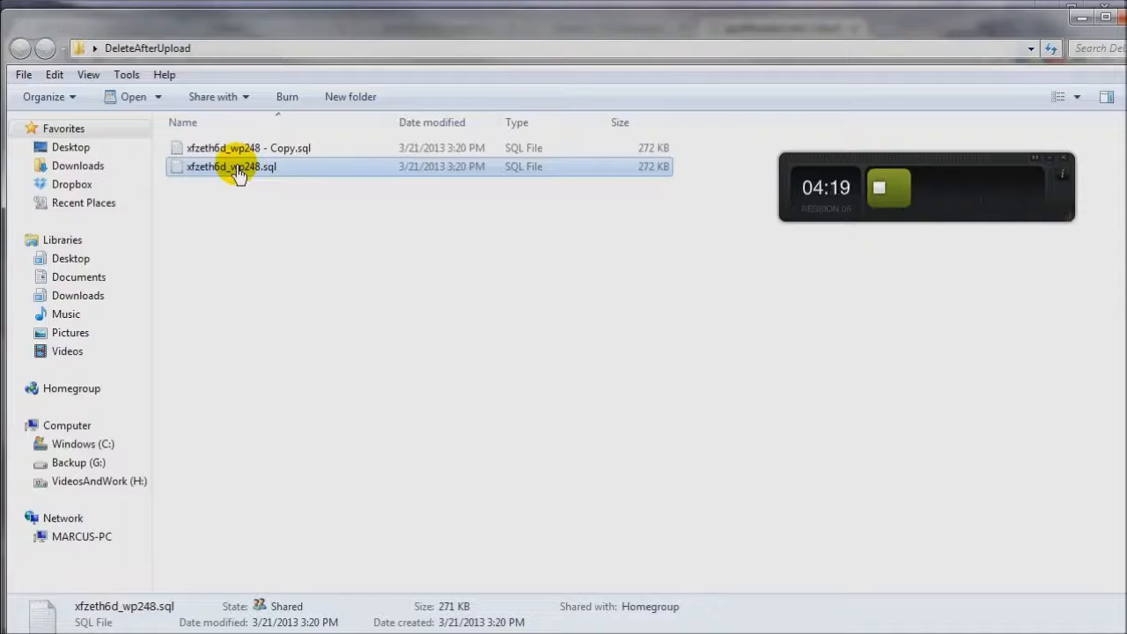
{"action": "right_click", "coordinate": [238, 172]}
{"action": "mouse_move", "coordinate": [291, 307]}
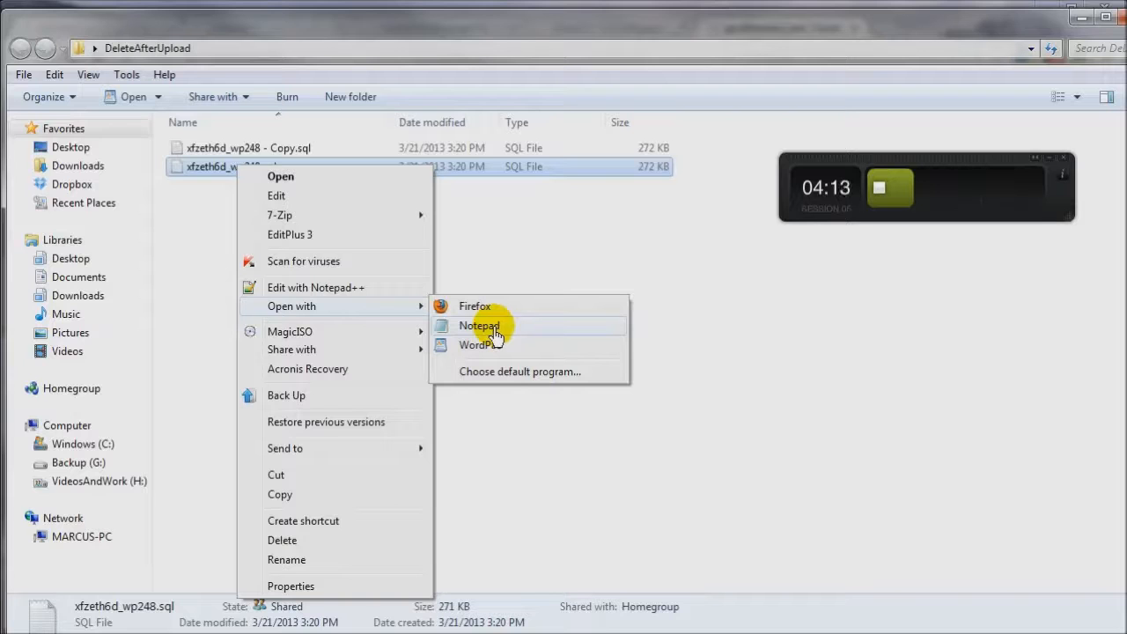
{"action": "left_click", "coordinate": [466, 353]}
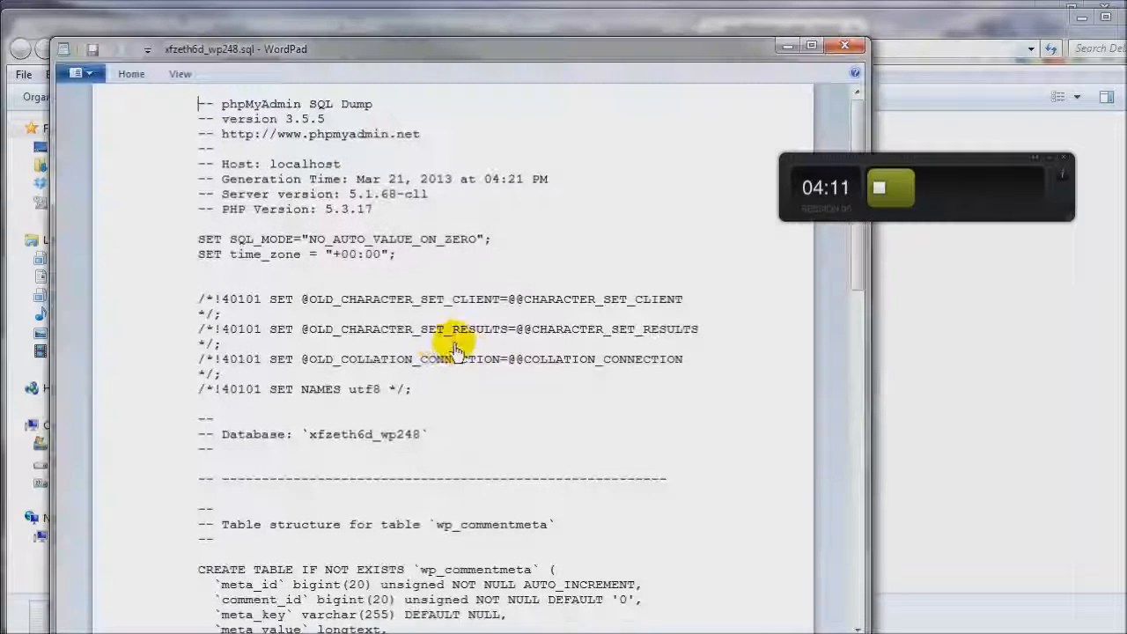
{"action": "left_click", "coordinate": [131, 76]}
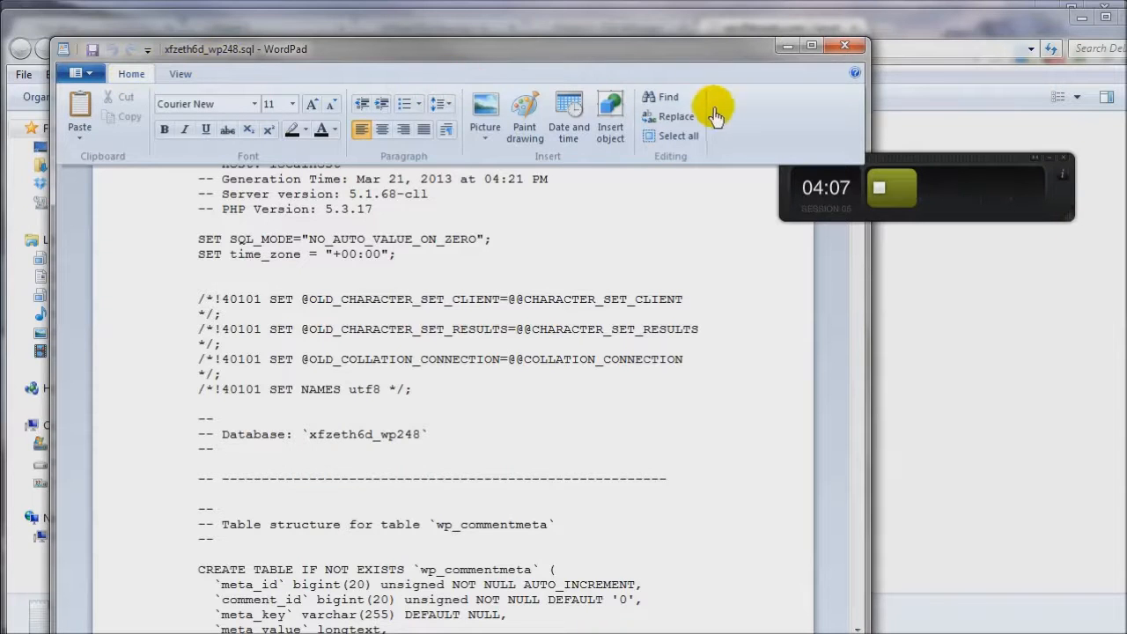
Step: Replace all occurrences of wp_ with gotu_ in xfzeth6d_wp248.sql and close the replace dialog
{"action": "left_click", "coordinate": [667, 118]}
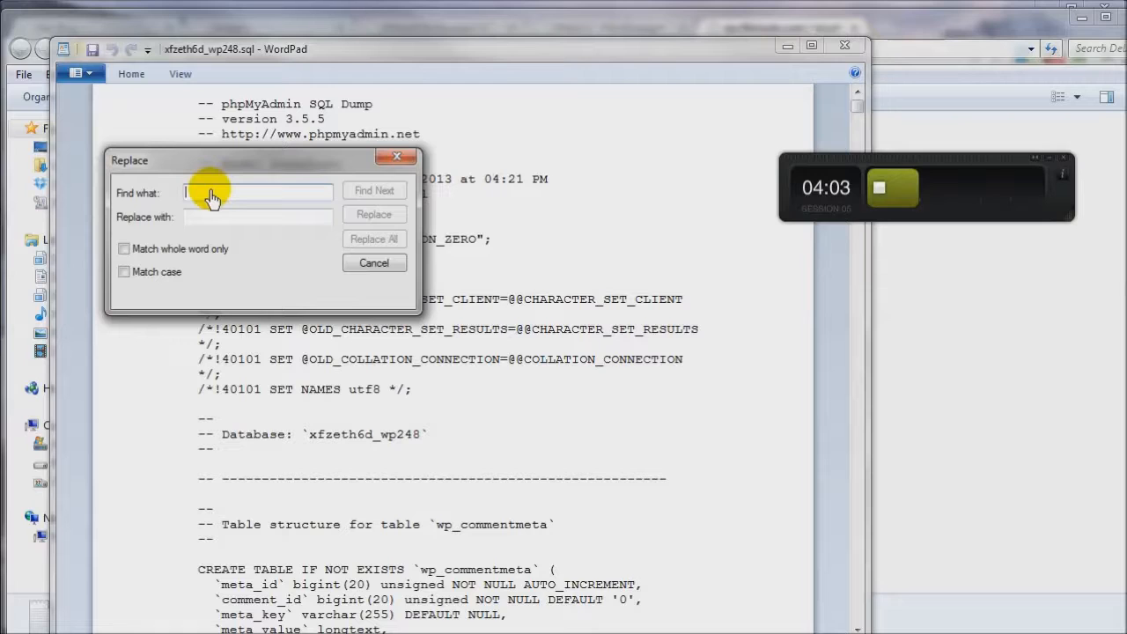
{"action": "type", "text": "wp"}
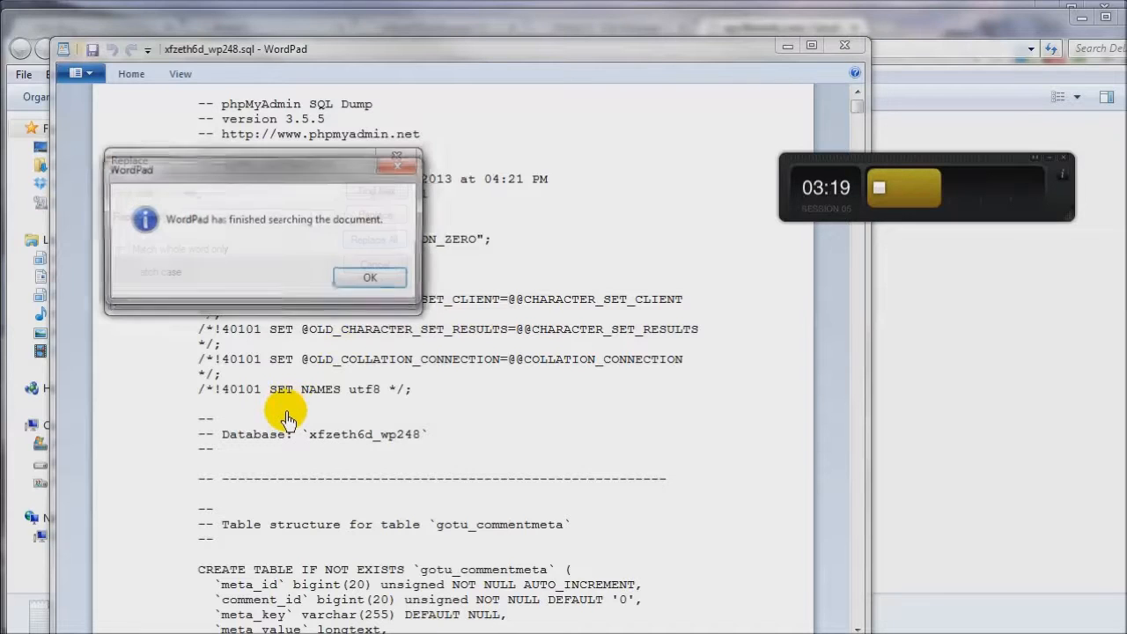
{"action": "left_click", "coordinate": [373, 282]}
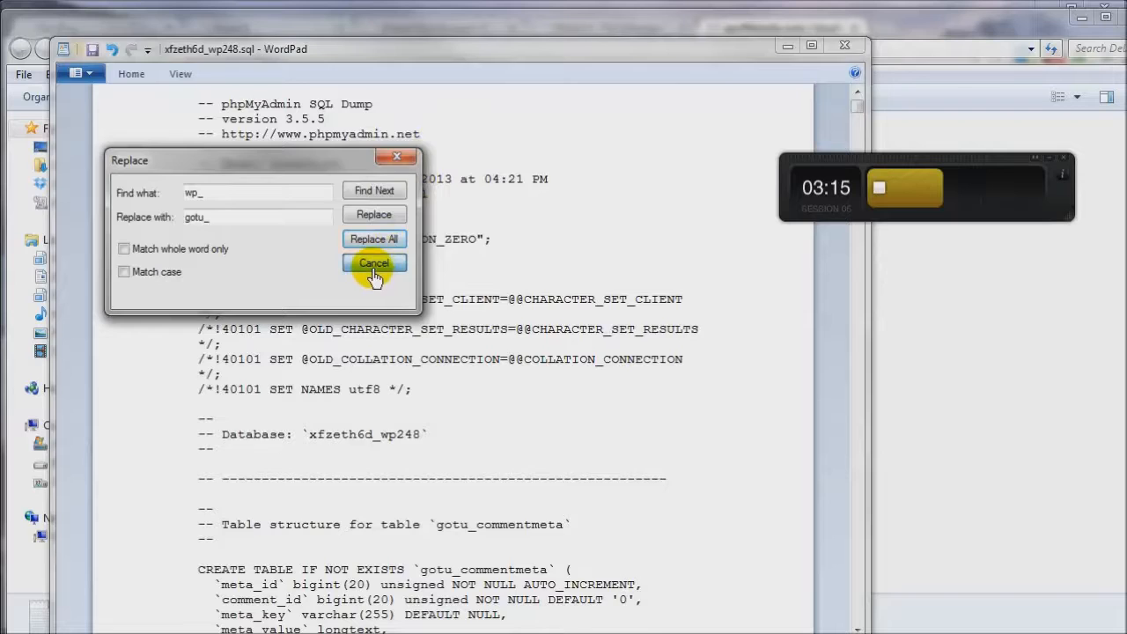
{"action": "left_click", "coordinate": [374, 274]}
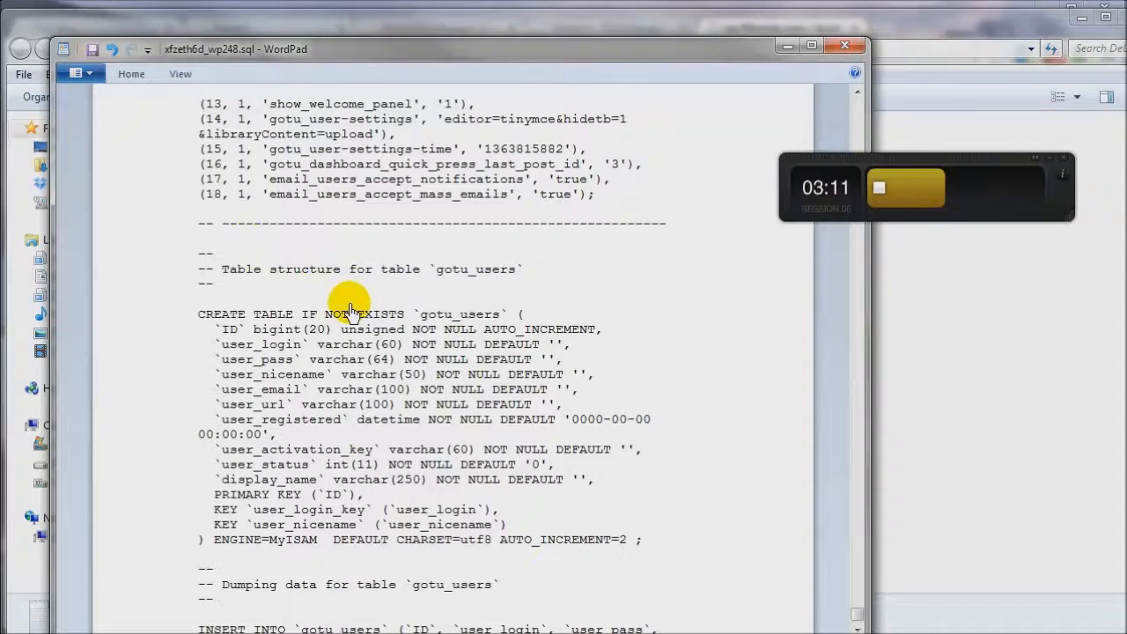
Step: Check the gotu_users table name near the end of the SQL file, then save the file and close WordPad
{"action": "double_click", "coordinate": [423, 315]}
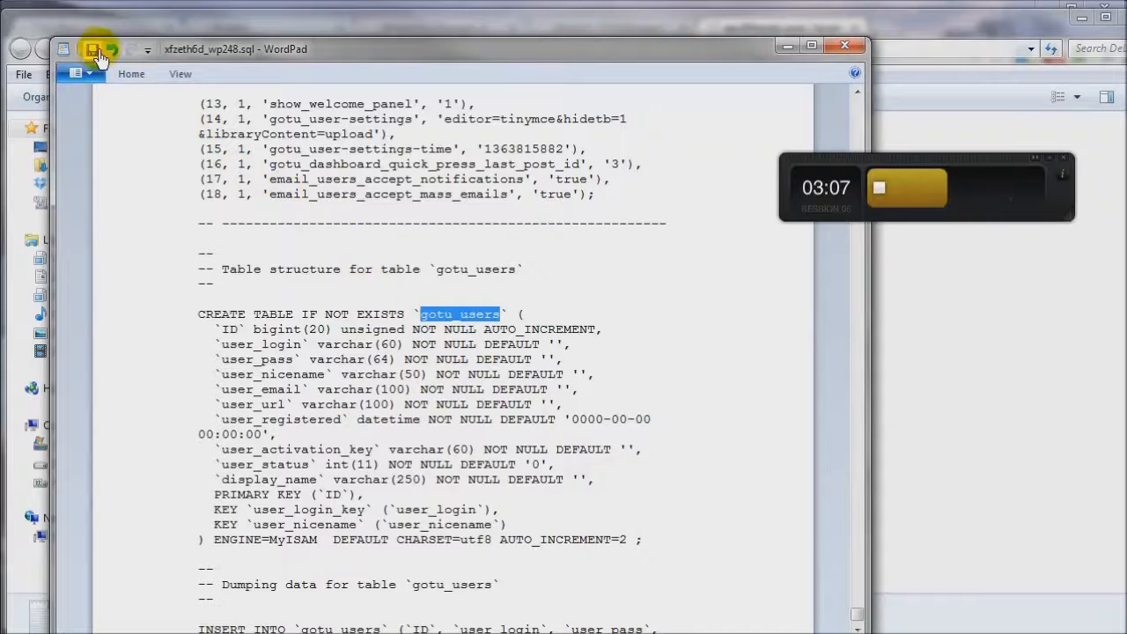
{"action": "scroll", "coordinate": [92, 53], "scroll_direction": "down", "scroll_amount": 3}
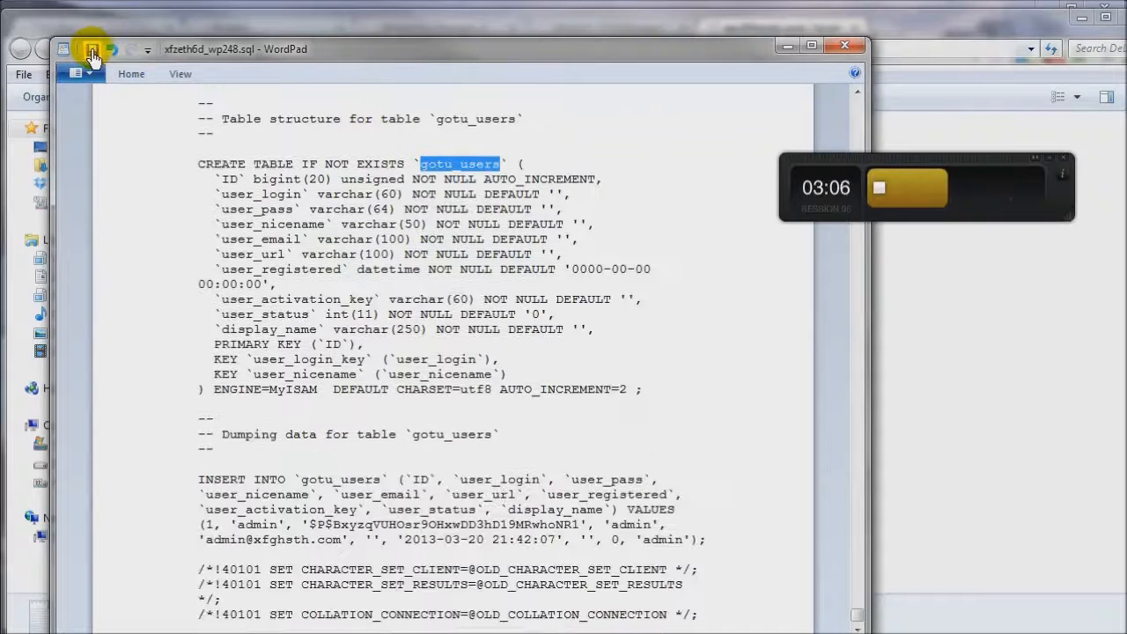
{"action": "left_click", "coordinate": [843, 51]}
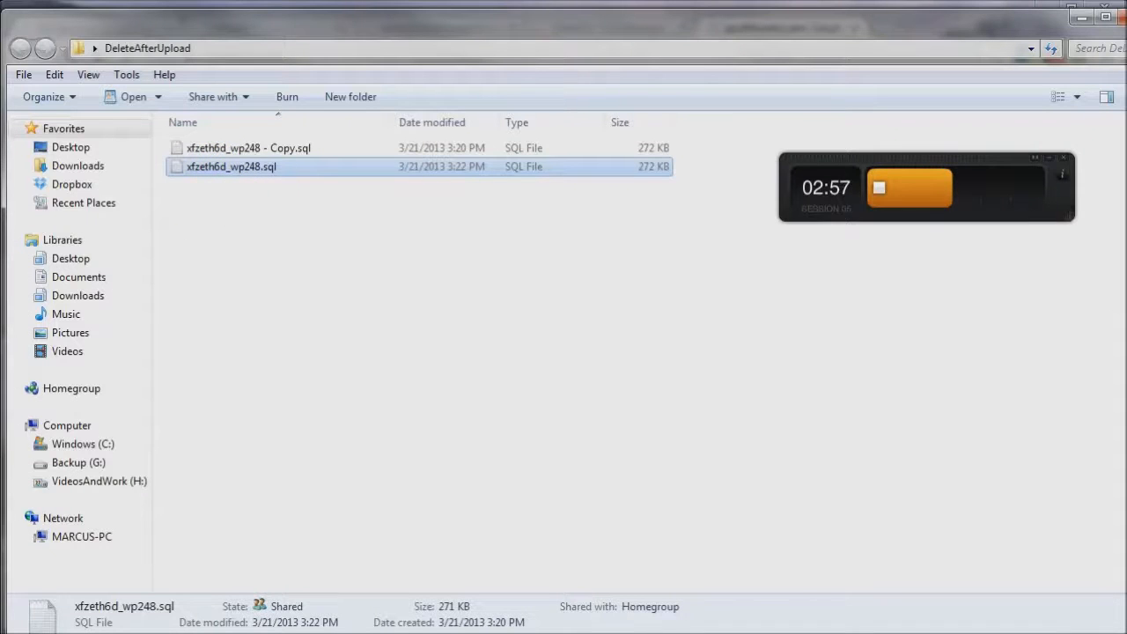
Step: Return to phpMyAdmin and drop all the wp_ tables from the _wp248 database
{"action": "left_click", "coordinate": [1082, 18]}
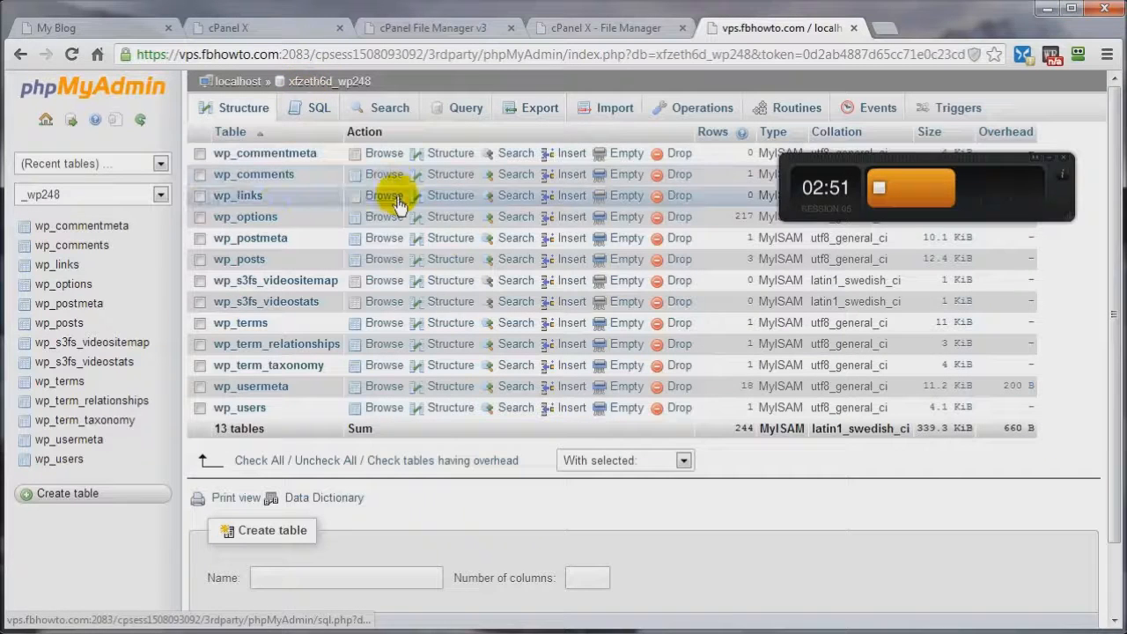
{"action": "left_click", "coordinate": [256, 460]}
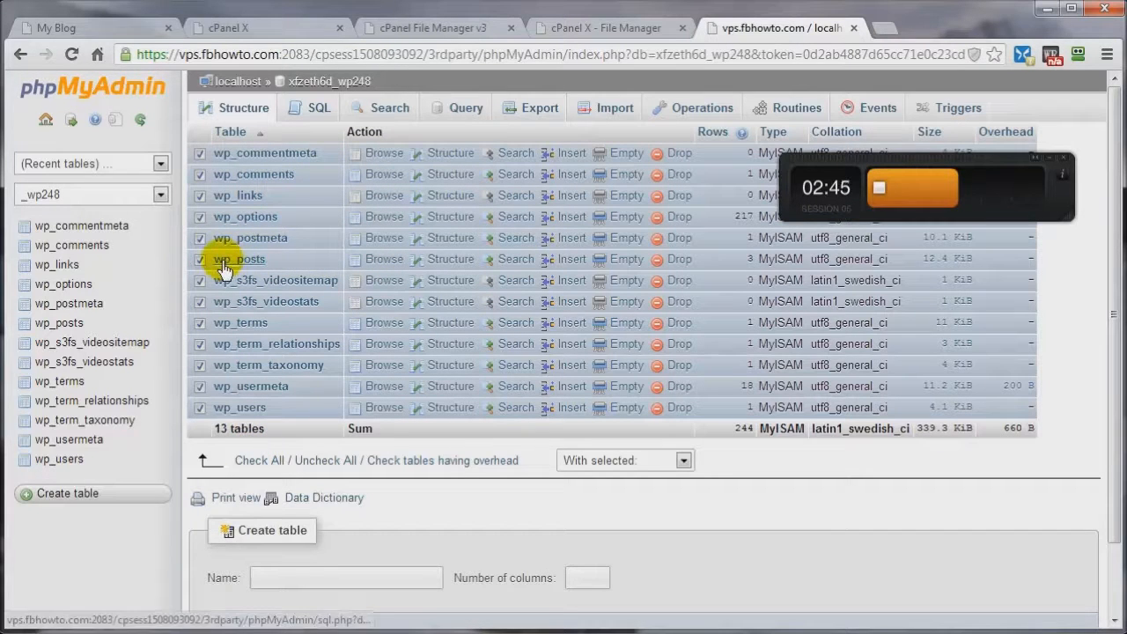
{"action": "left_click", "coordinate": [684, 459]}
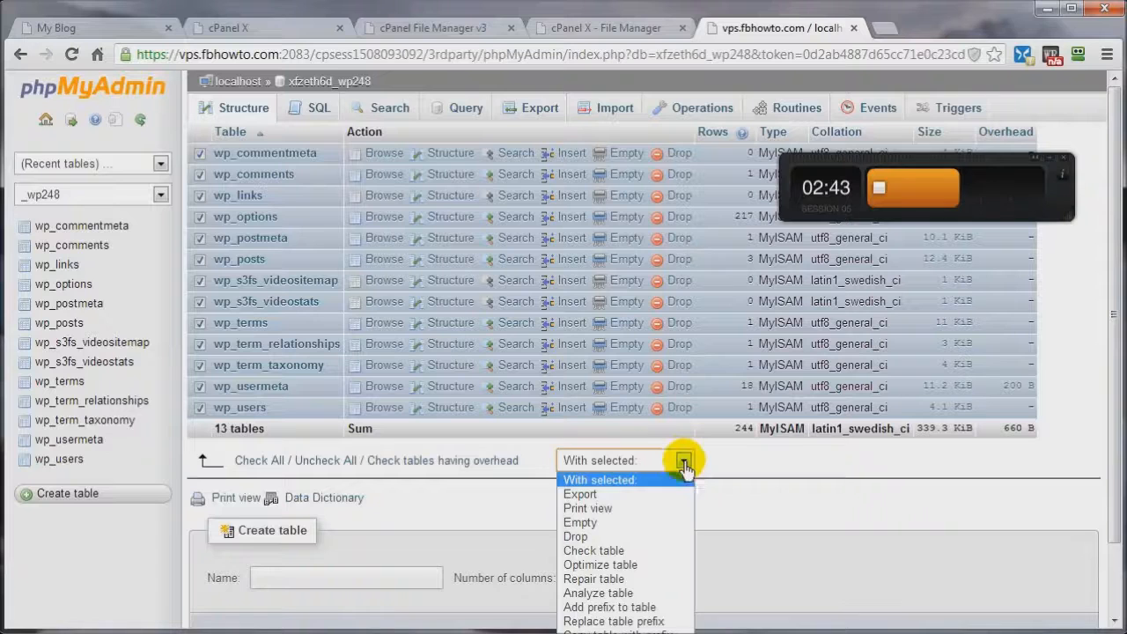
{"action": "left_click", "coordinate": [576, 536]}
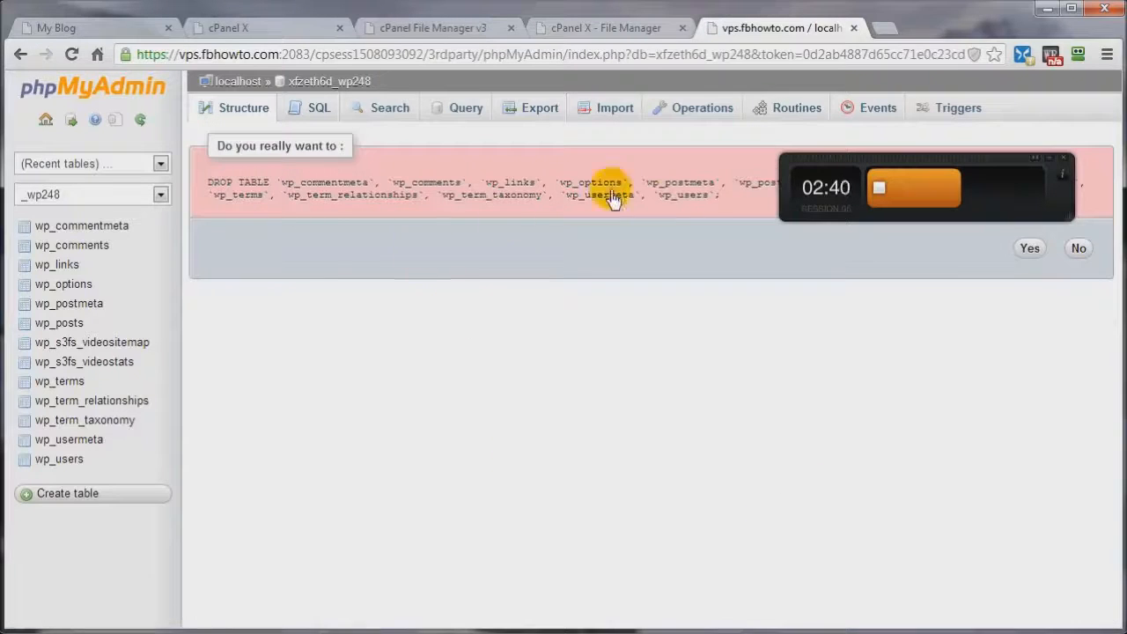
{"action": "left_click", "coordinate": [1029, 248]}
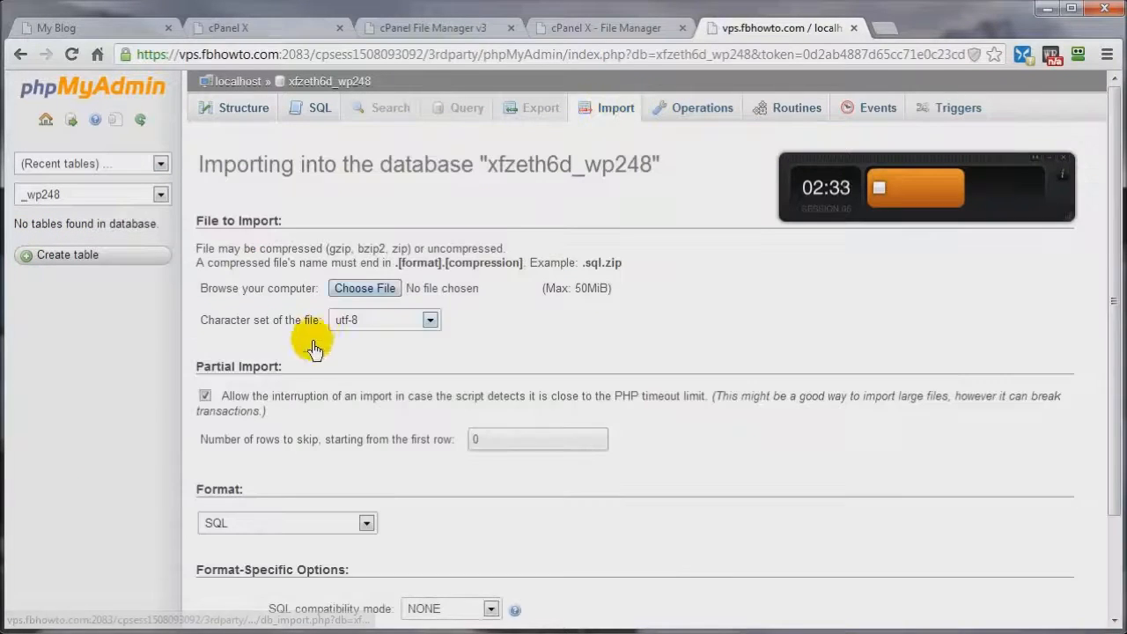
Step: Import the edited xfzeth6d_wp248.sql from the DeleteAfterUpload folder into the emptied database in SQL format with utf-8 encoding
{"action": "left_click", "coordinate": [346, 291]}
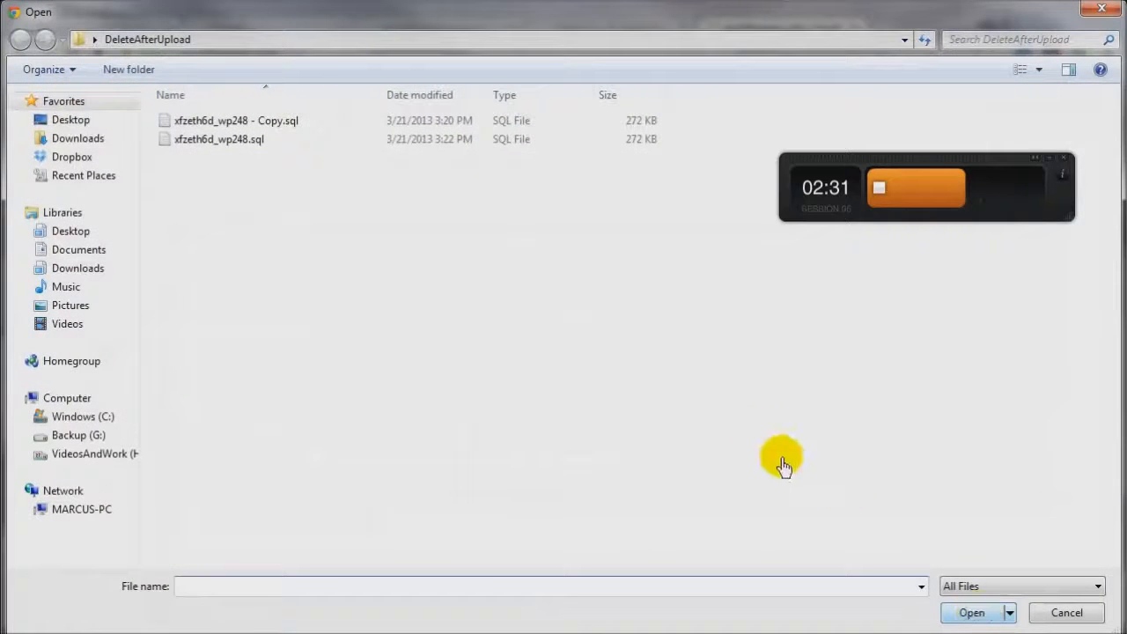
{"action": "double_click", "coordinate": [202, 152]}
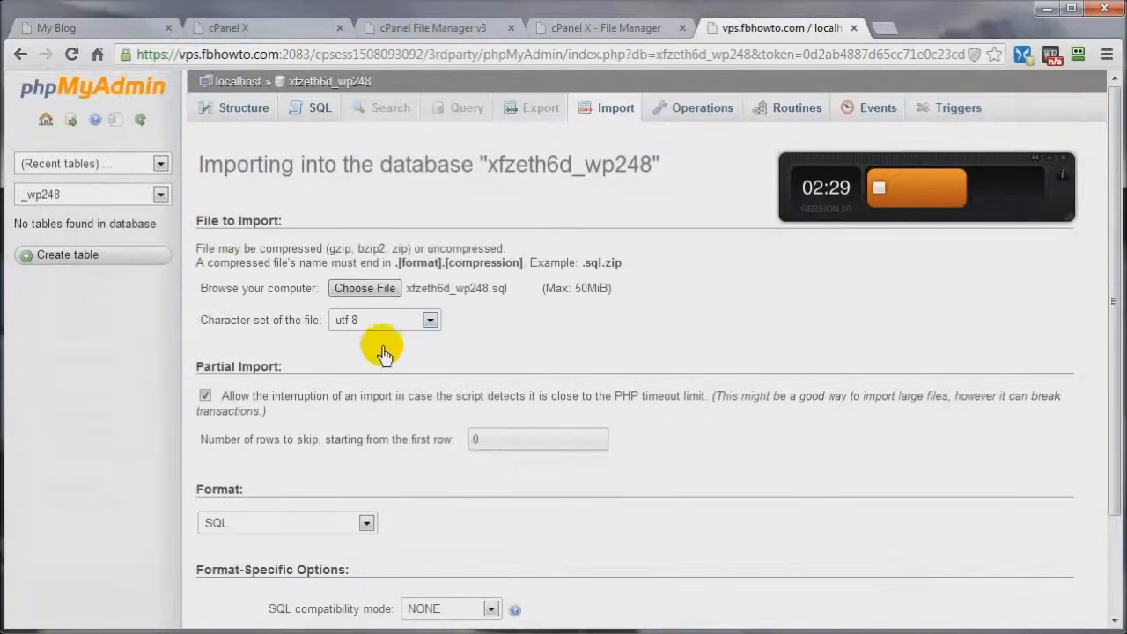
{"action": "scroll", "coordinate": [480, 529], "scroll_direction": "down", "scroll_amount": 2}
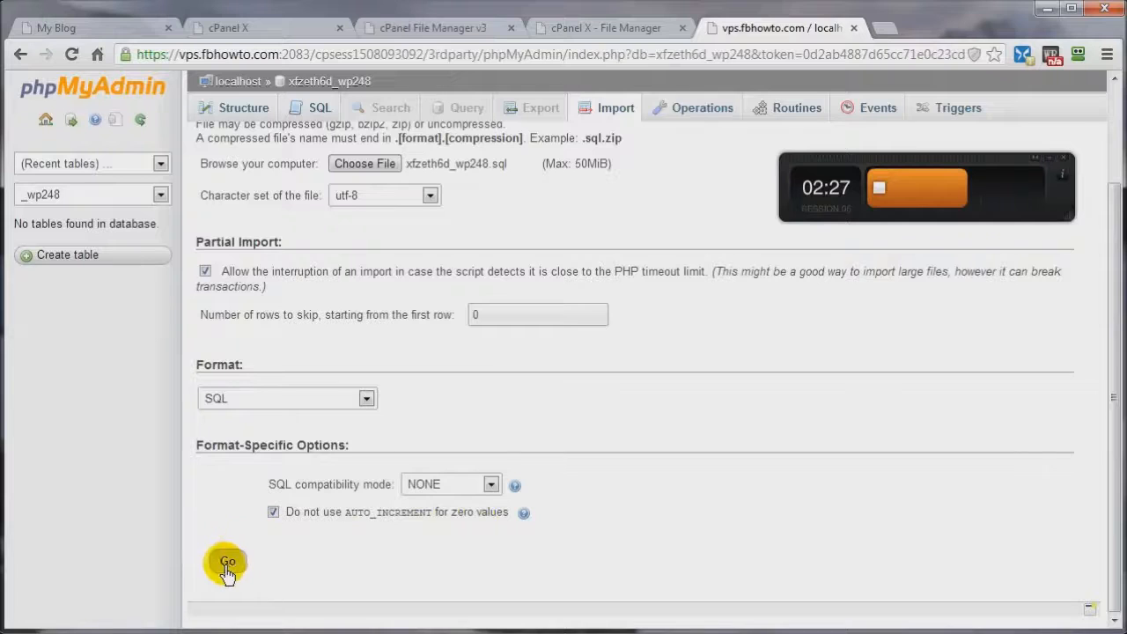
{"action": "left_click", "coordinate": [227, 574]}
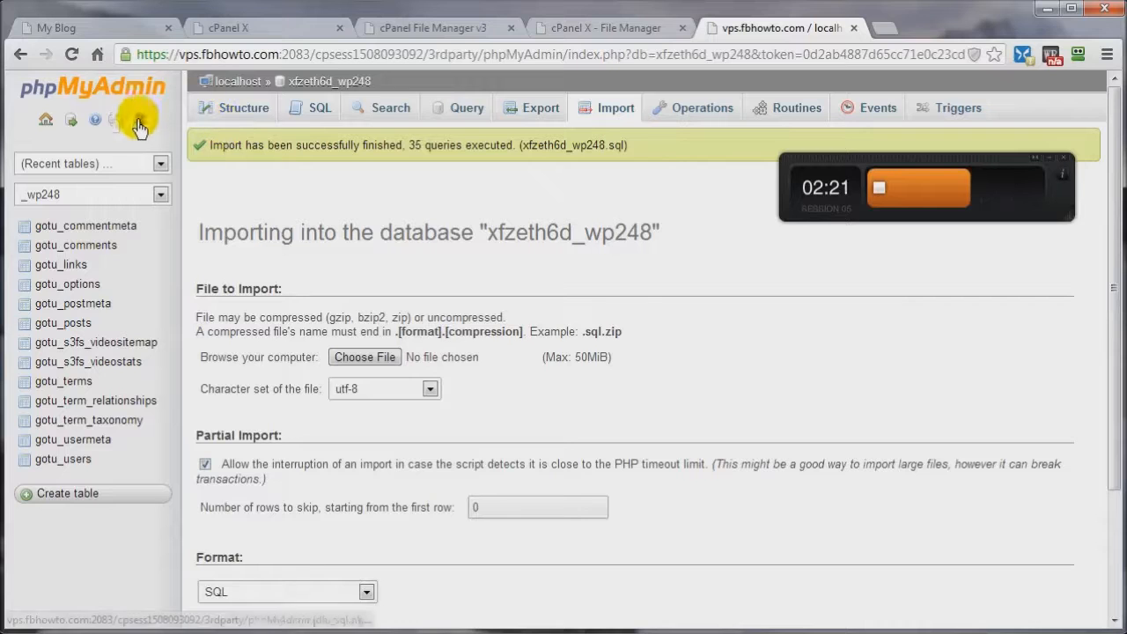
Step: Set $table_prefix to 'gotu_' in wp-config.php in the cPanel file editor and save the file
{"action": "left_click", "coordinate": [434, 36]}
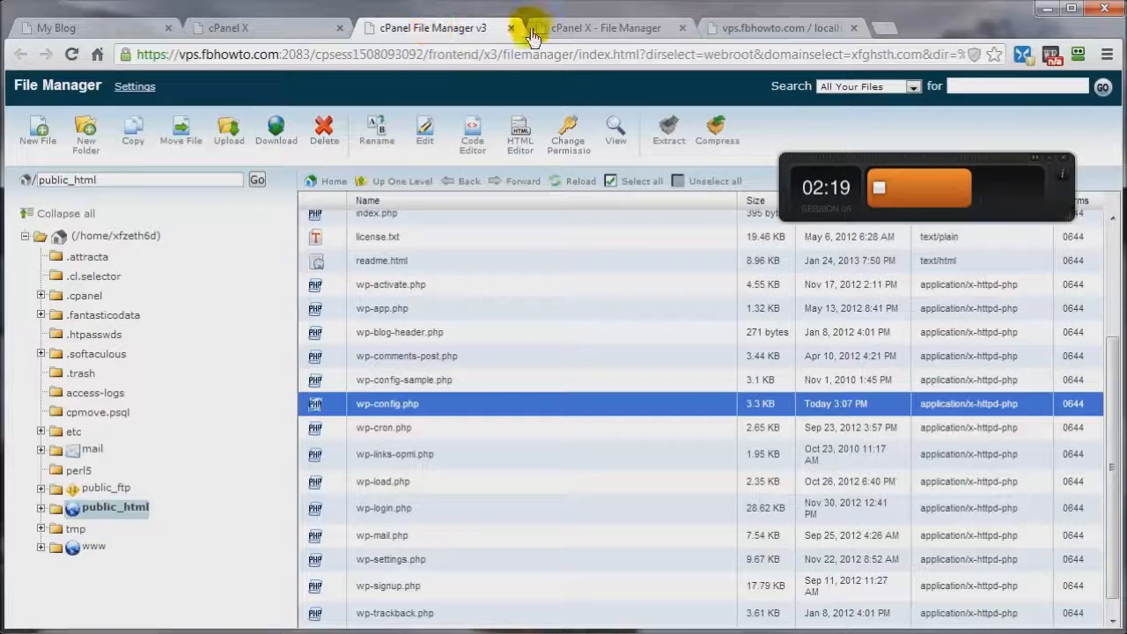
{"action": "left_click", "coordinate": [583, 31]}
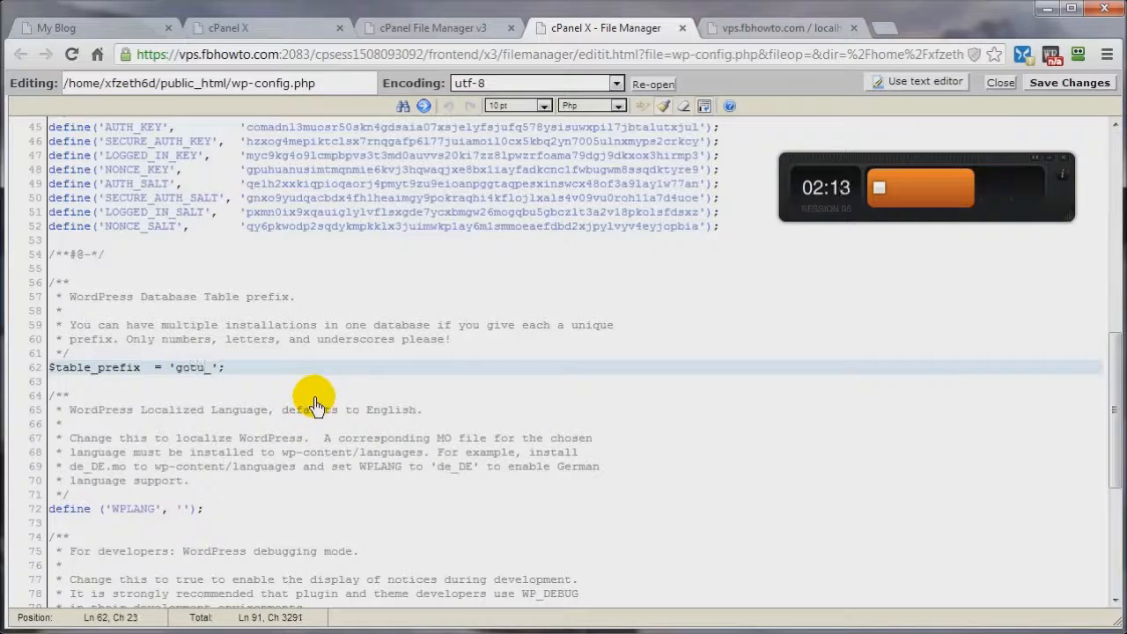
{"action": "left_click", "coordinate": [1042, 86]}
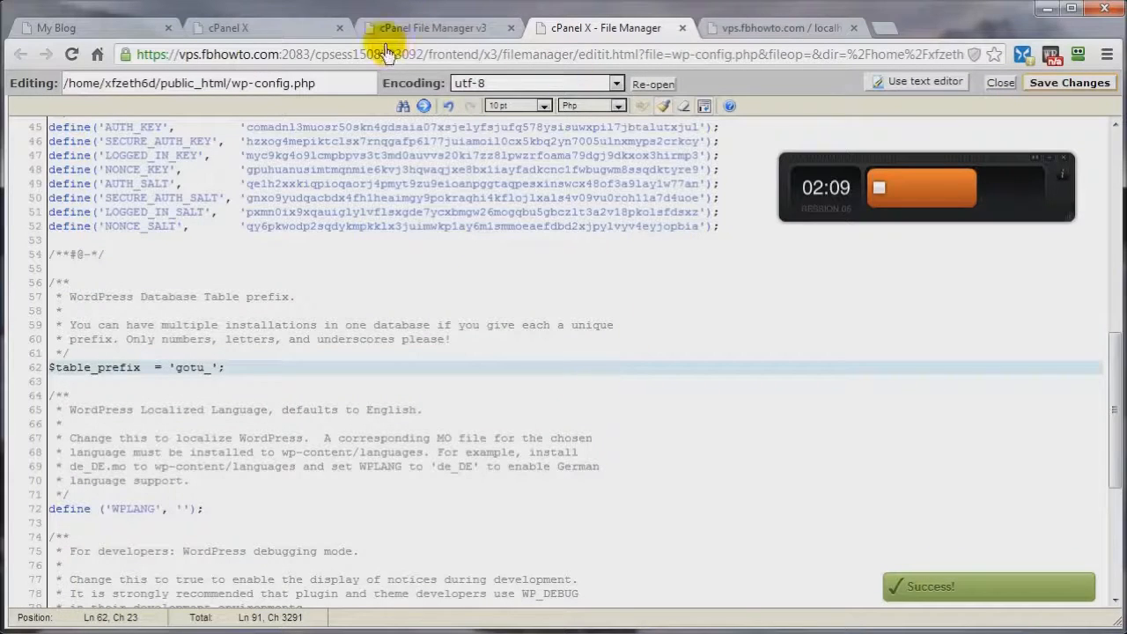
Step: Reload the My Blog site and open its Sample Page to test the site with the new prefix
{"action": "left_click", "coordinate": [78, 31]}
{"action": "left_click", "coordinate": [71, 55]}
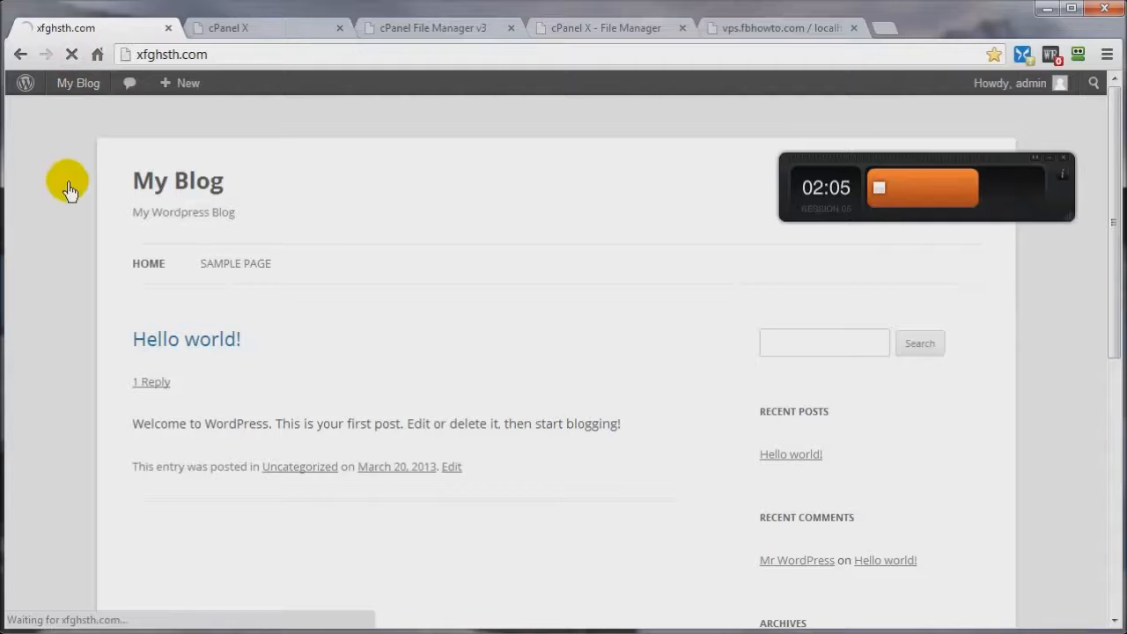
{"action": "left_click", "coordinate": [235, 270]}
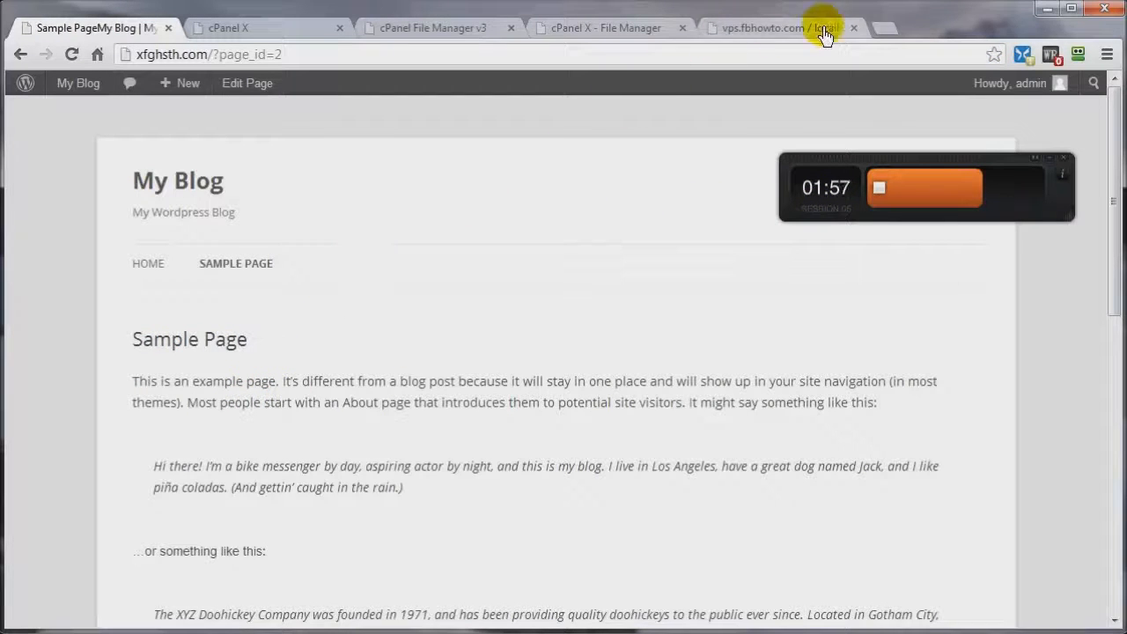
Step: Return to phpMyAdmin, replace the gotu_ prefix with wpt_ on all tables in the _wp248 database and refresh the table list
{"action": "left_click", "coordinate": [766, 28]}
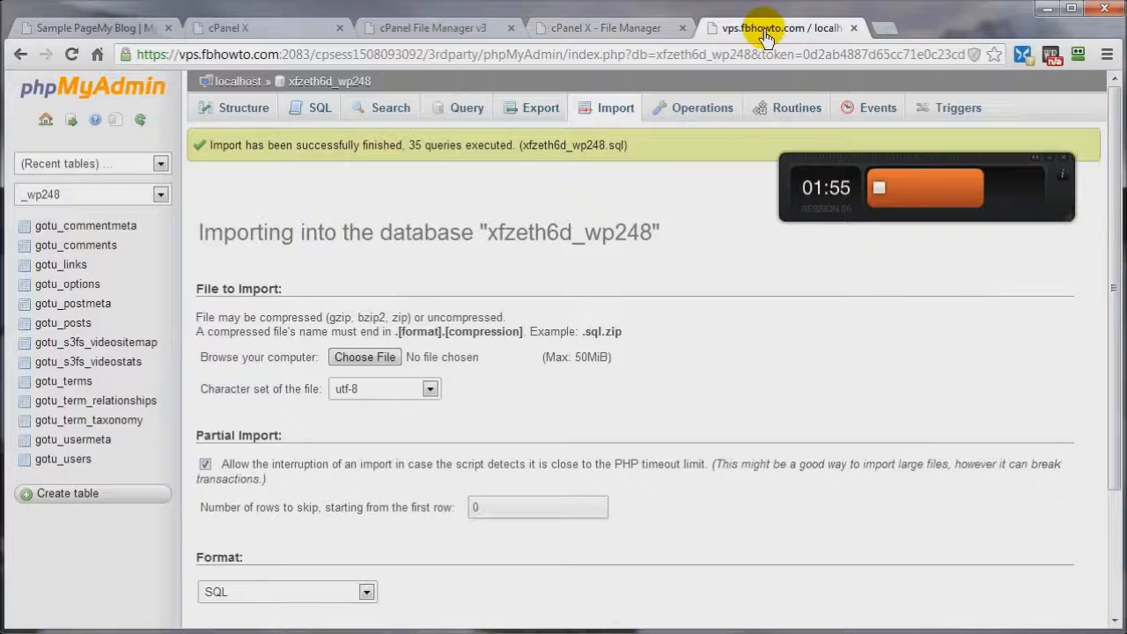
{"action": "left_click", "coordinate": [319, 84]}
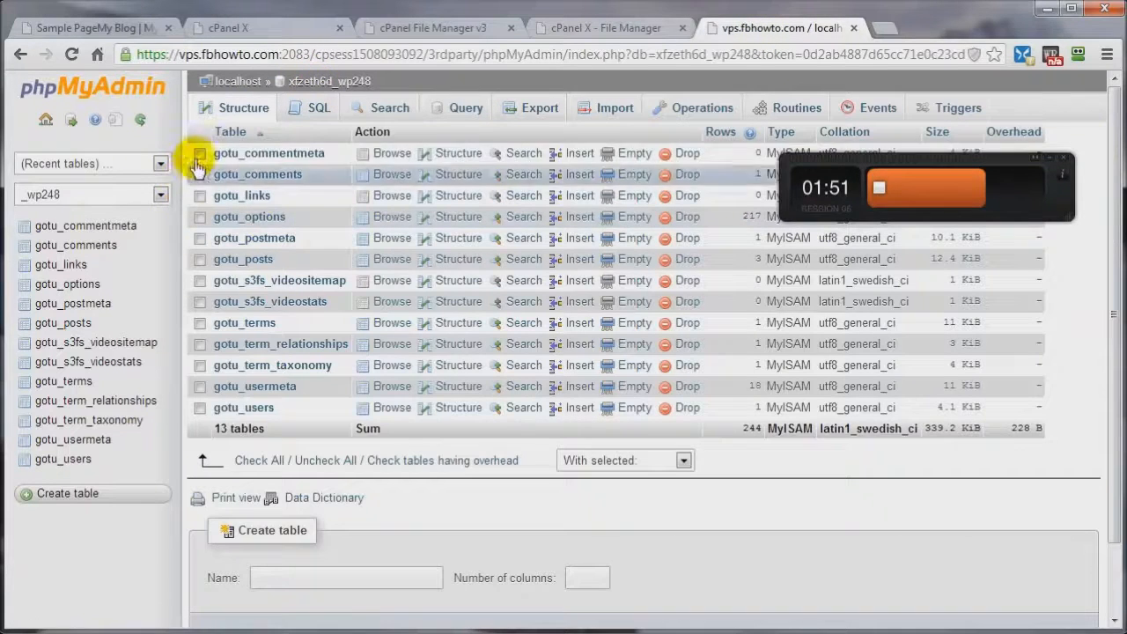
{"action": "left_click", "coordinate": [251, 461]}
{"action": "scroll", "coordinate": [793, 494], "scroll_direction": "down", "scroll_amount": 2}
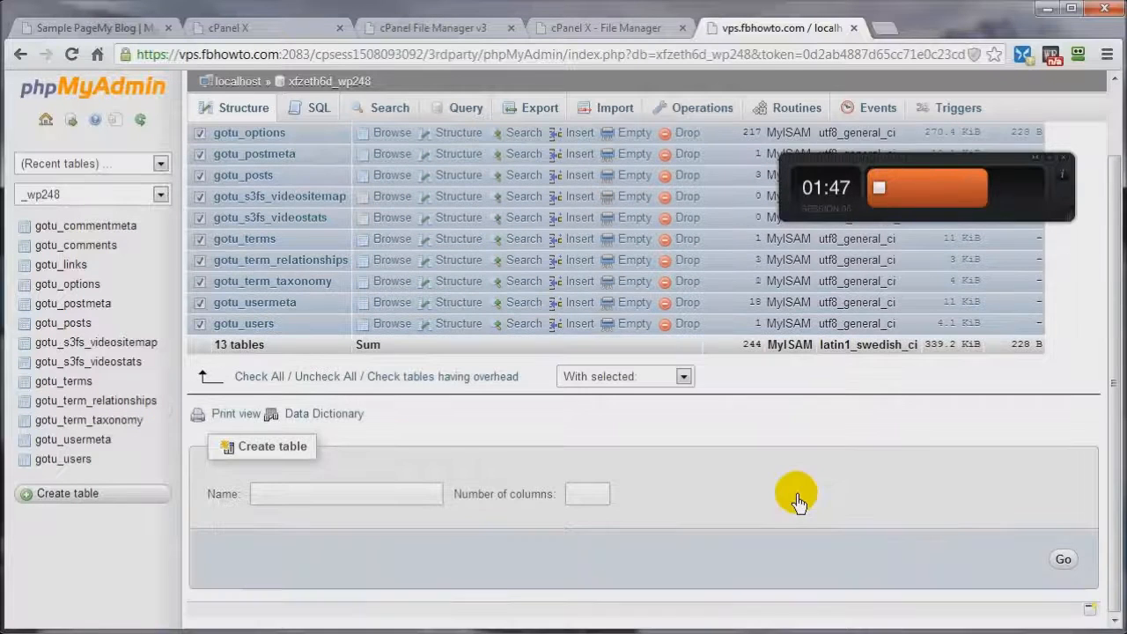
{"action": "left_click", "coordinate": [683, 376]}
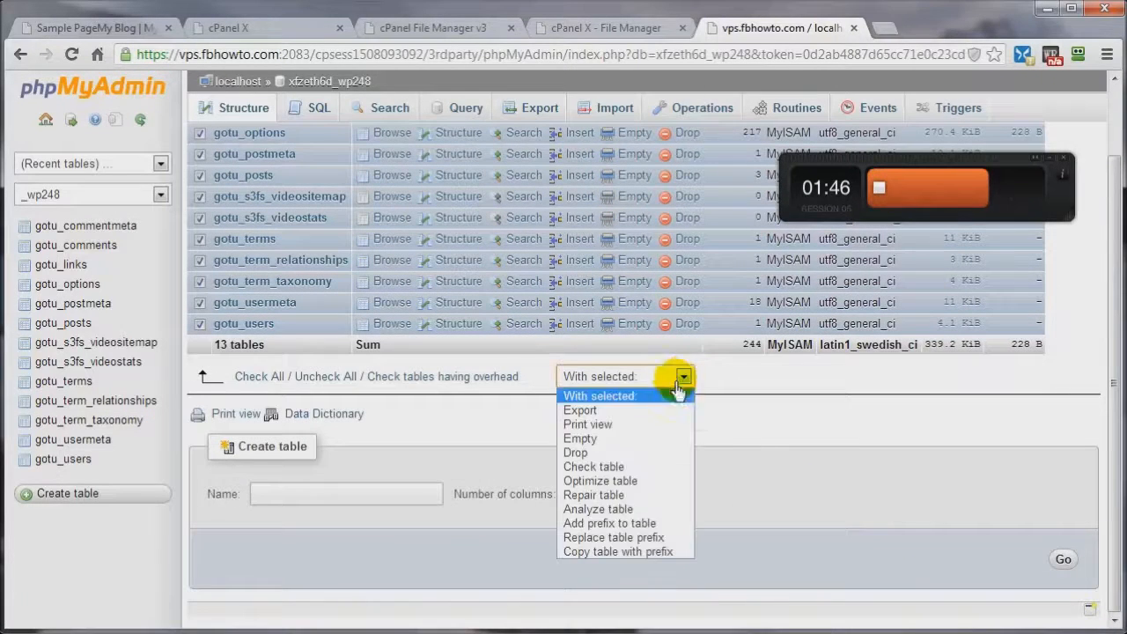
{"action": "left_click", "coordinate": [598, 539]}
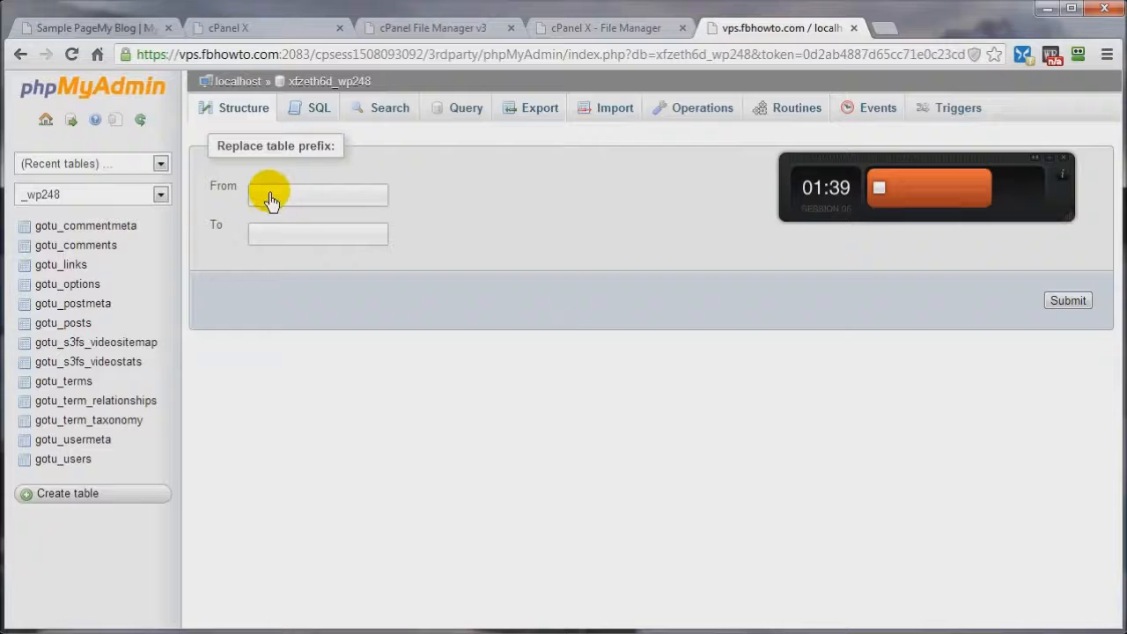
{"action": "type", "text": "gotu_"}
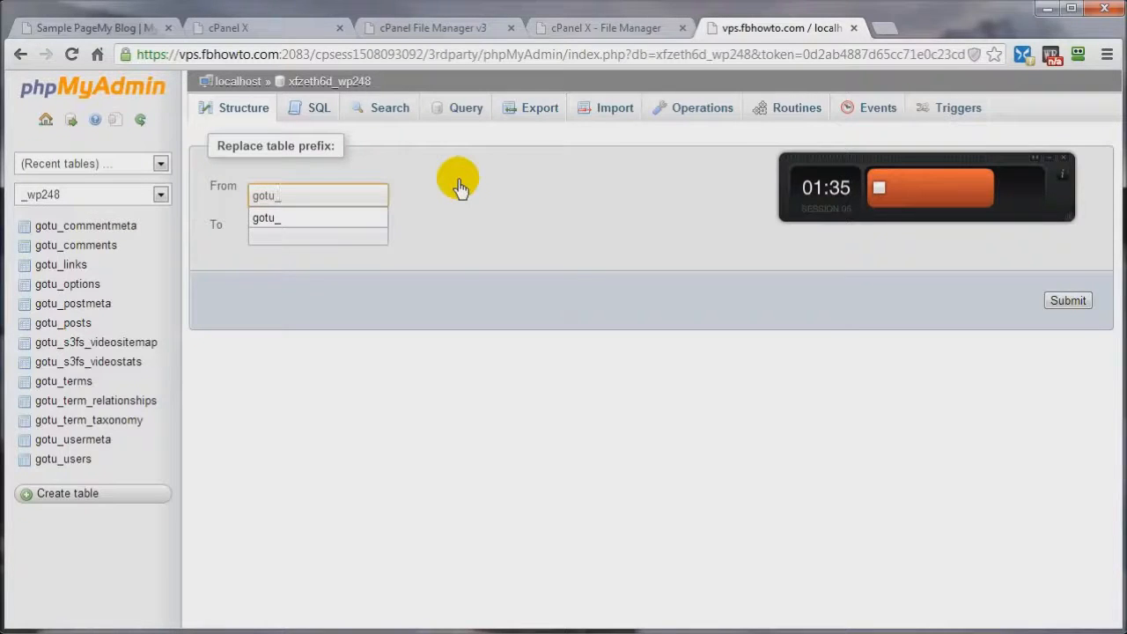
{"action": "left_click", "coordinate": [282, 220]}
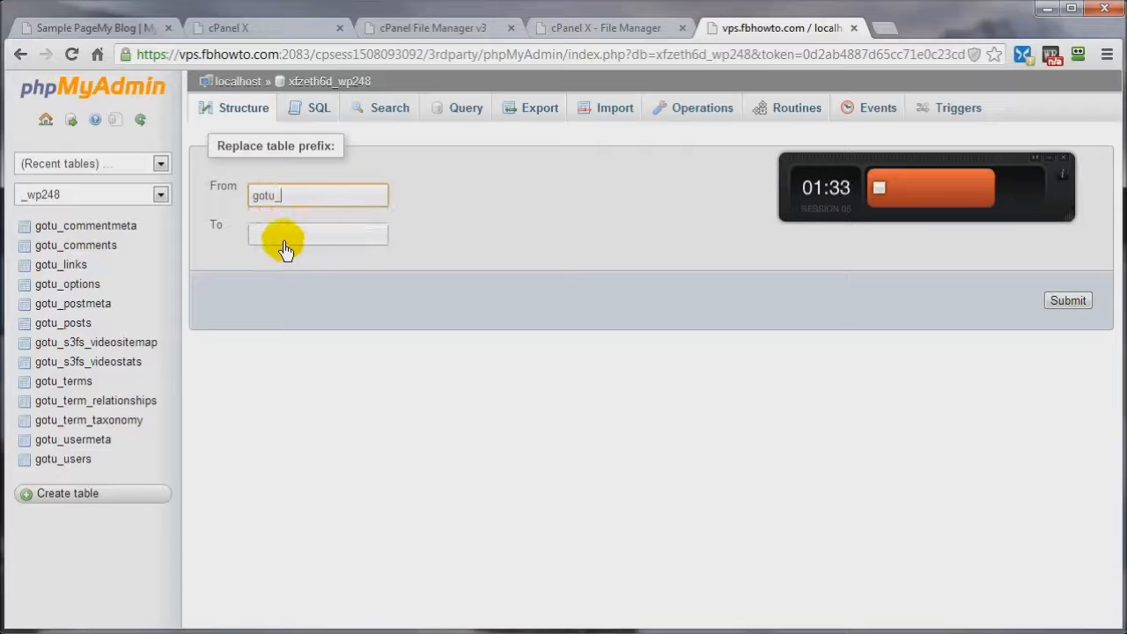
{"action": "type", "text": "wp_"}
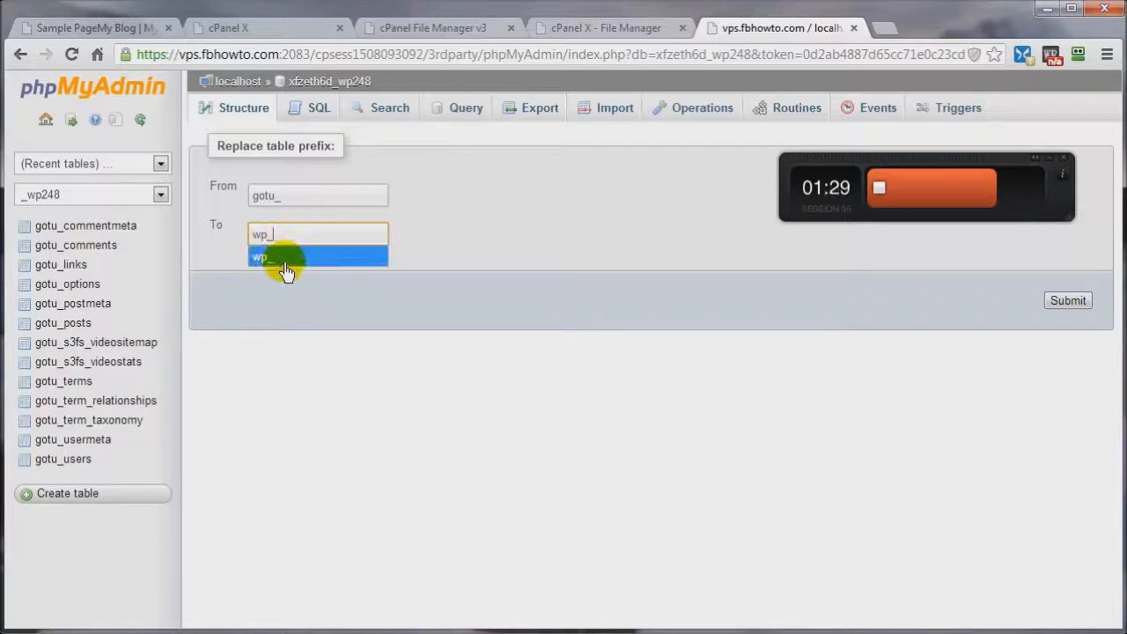
{"action": "left_click", "coordinate": [282, 256]}
{"action": "key", "text": "BackSpace"}
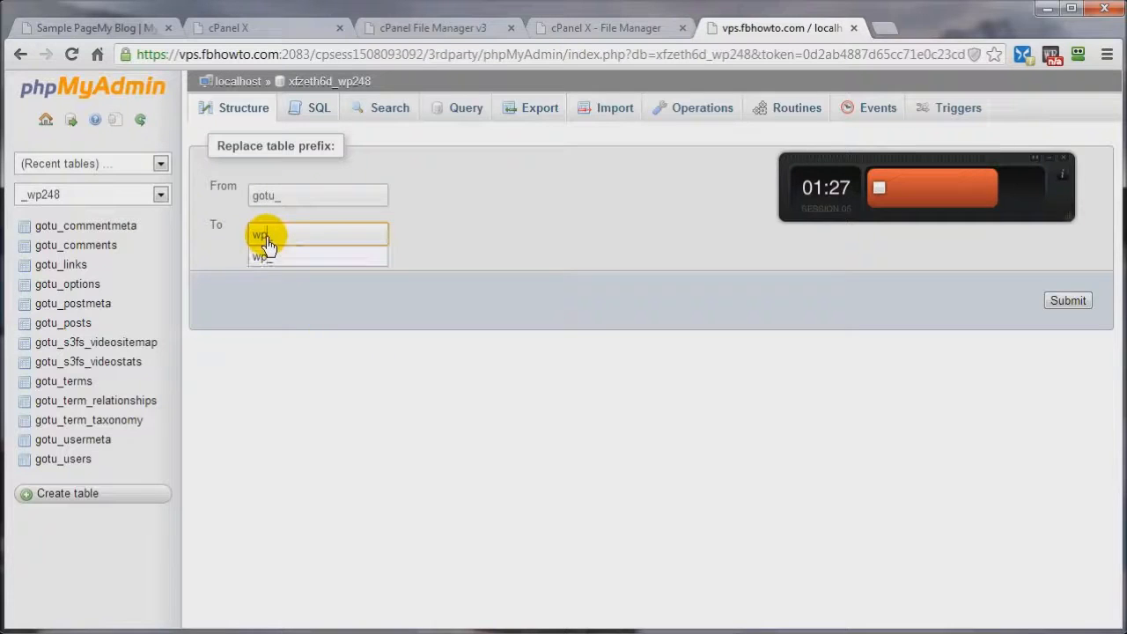
{"action": "type", "text": "t_"}
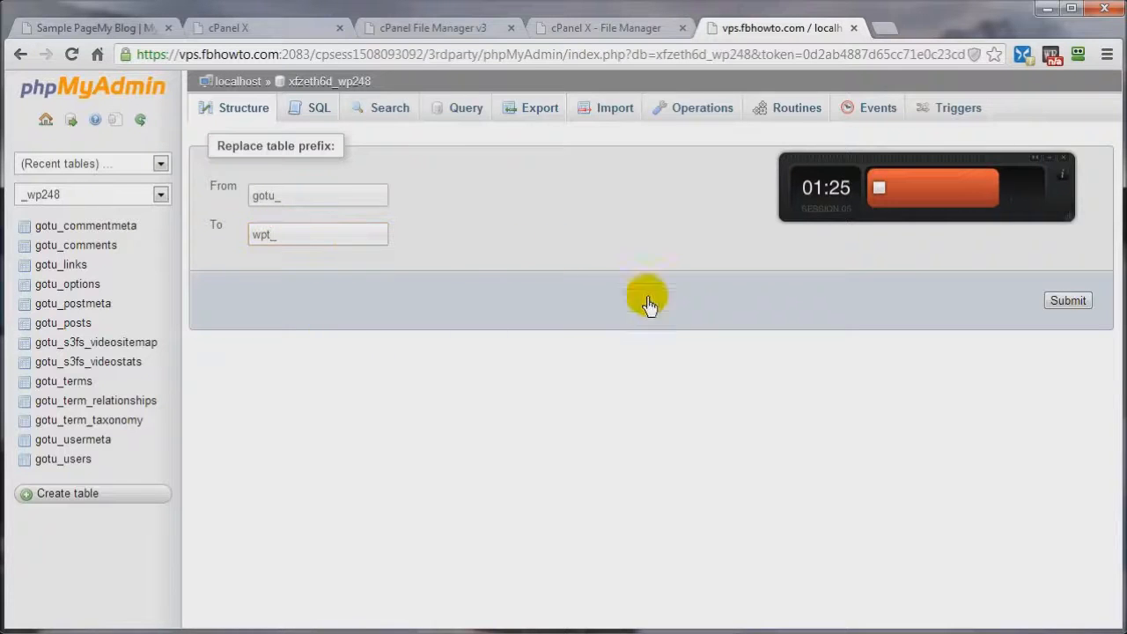
{"action": "left_click", "coordinate": [1066, 302]}
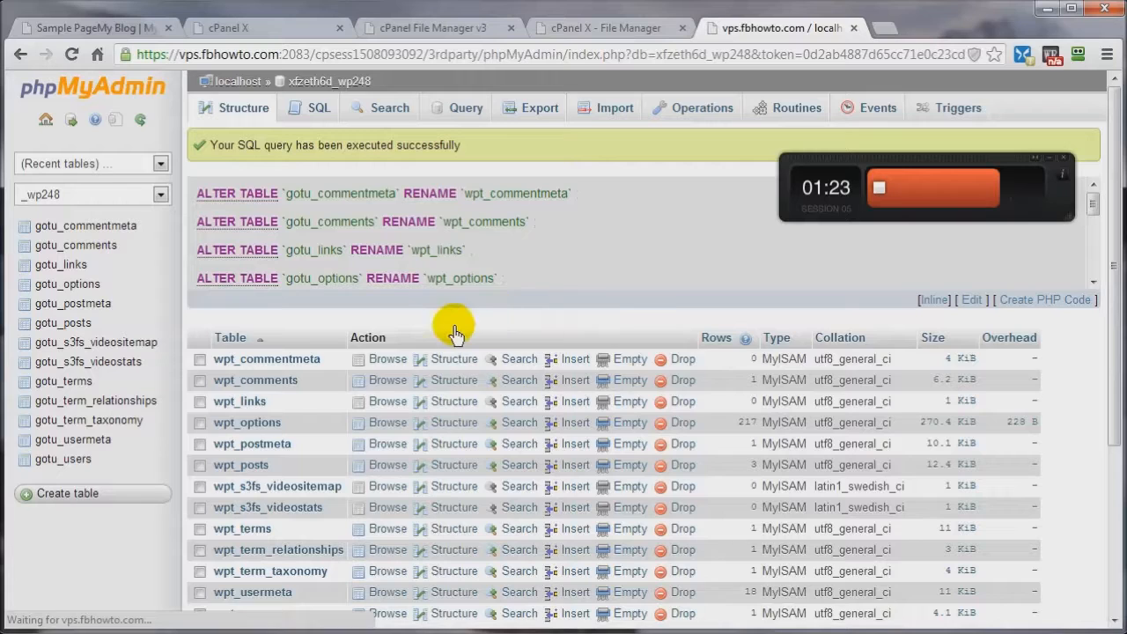
{"action": "scroll", "coordinate": [331, 384], "scroll_direction": "down", "scroll_amount": 3}
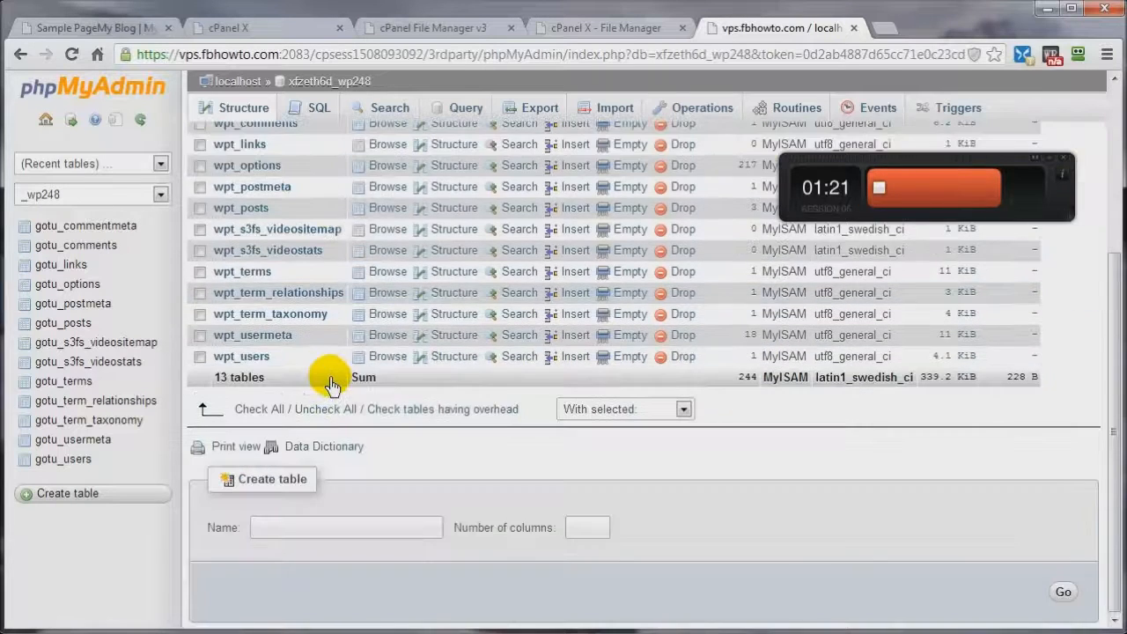
{"action": "left_click", "coordinate": [141, 120]}
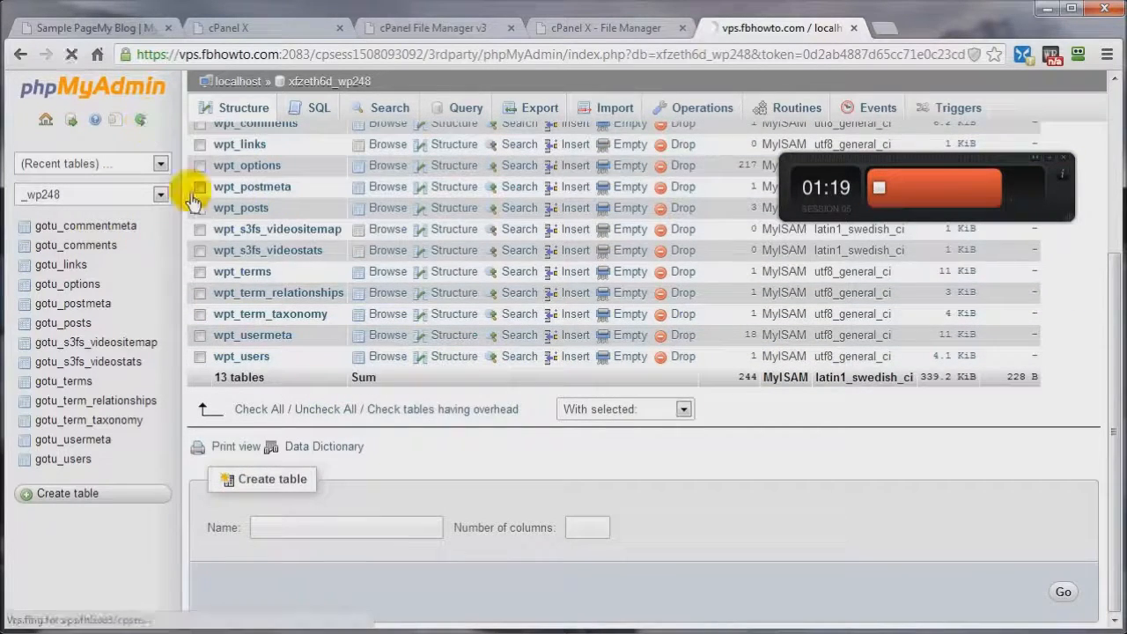
Step: Set $table_prefix to 'wpt_' in wp-config.php and save the file
{"action": "left_click", "coordinate": [566, 26]}
{"action": "double_click", "coordinate": [192, 369]}
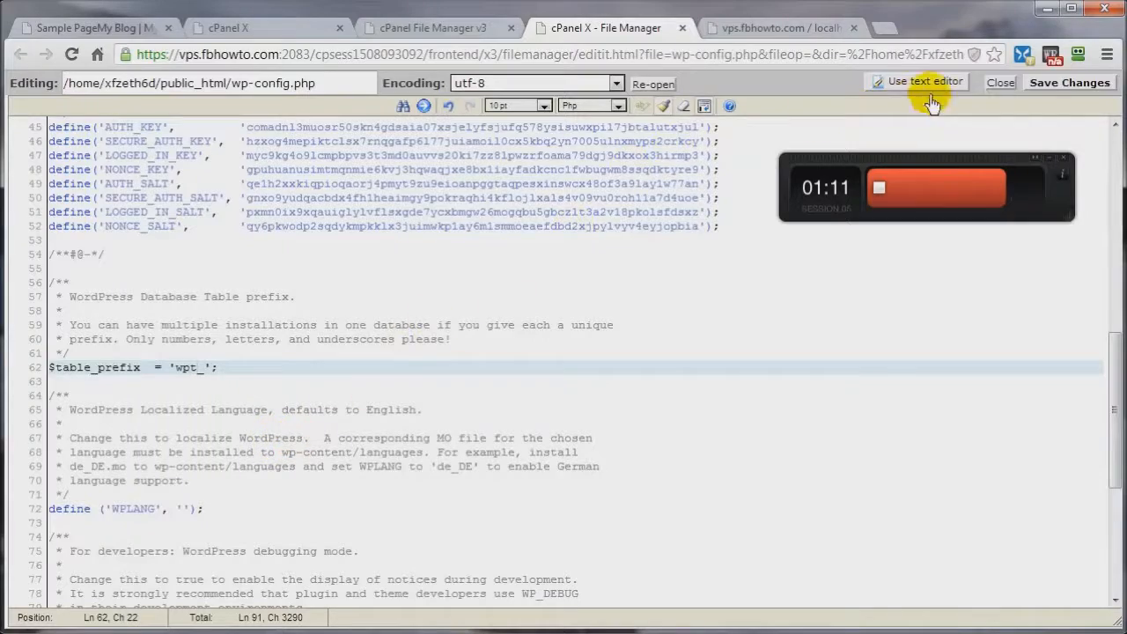
{"action": "left_click", "coordinate": [1046, 87]}
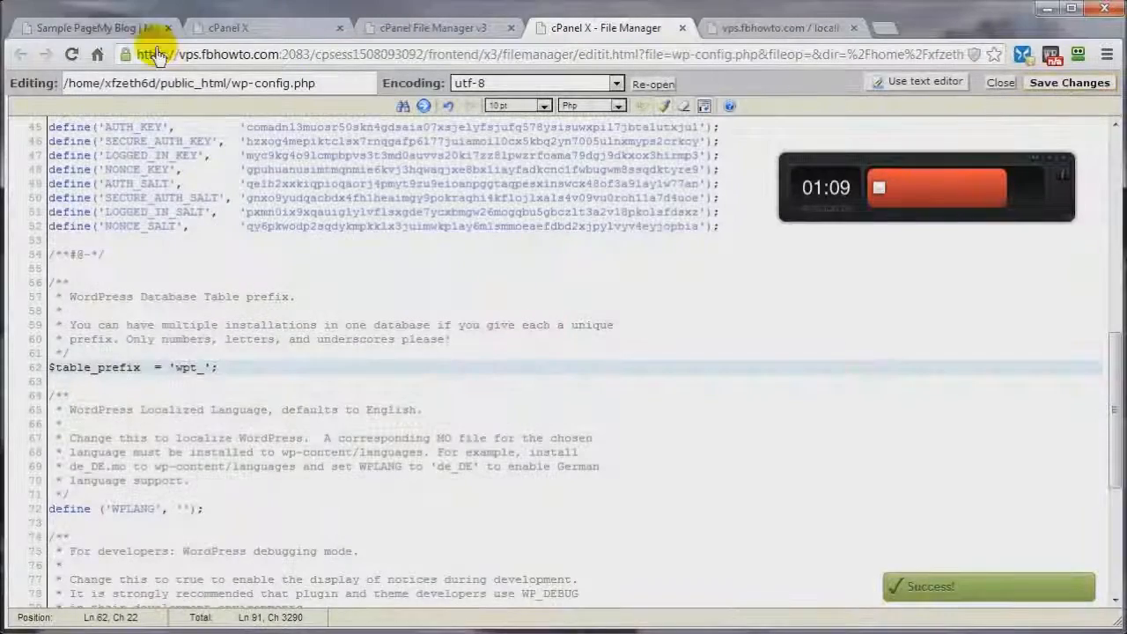
Step: Reload the blog's Sample Page and go to the Home page to test the site with the wpt_ prefix
{"action": "left_click", "coordinate": [88, 29]}
{"action": "left_click", "coordinate": [71, 53]}
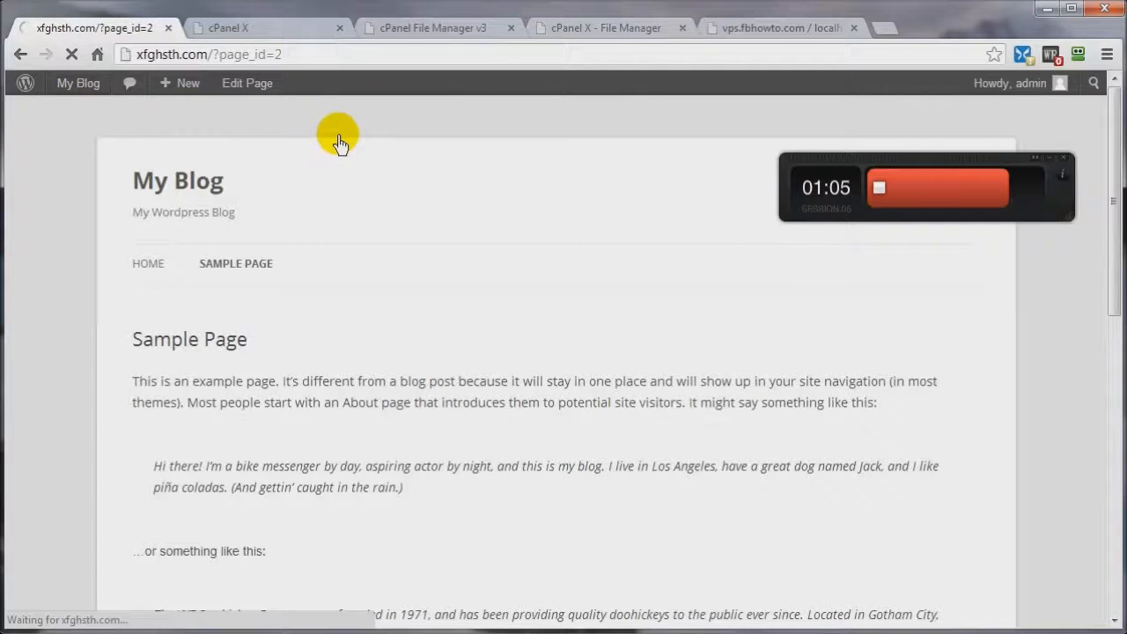
{"action": "left_click", "coordinate": [145, 264]}
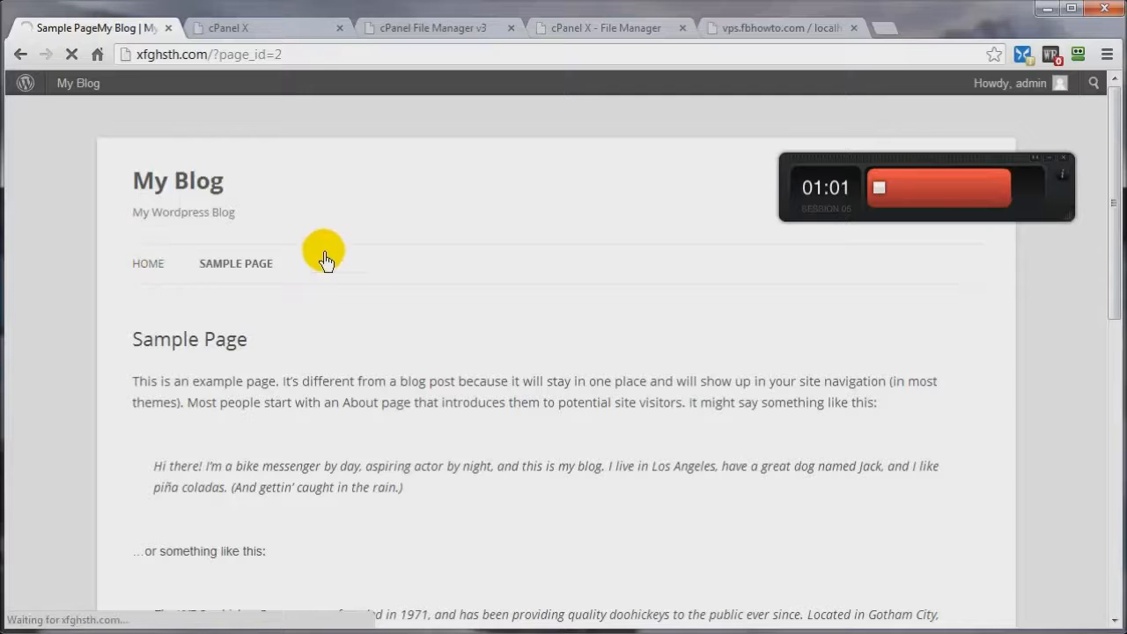